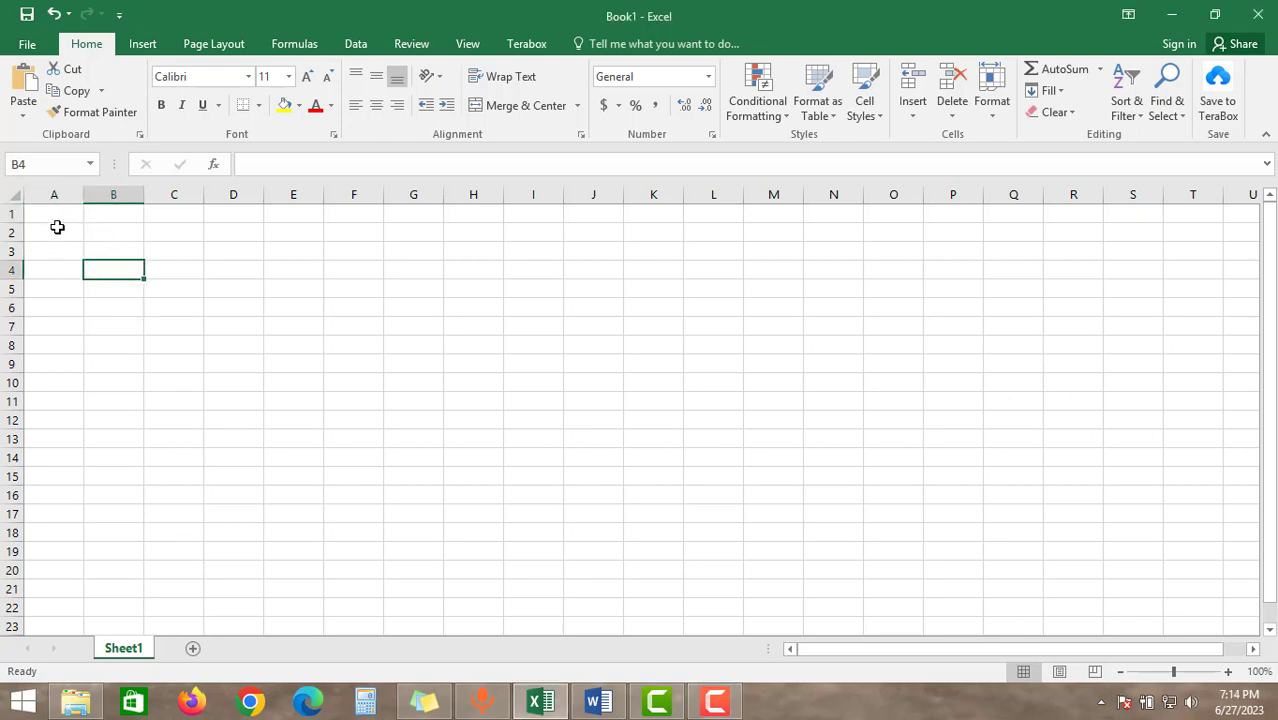
Enter the starting numbers 1 in cell A1 and 2 in cell A2
{"action": "left_click", "coordinate": [63, 213]}
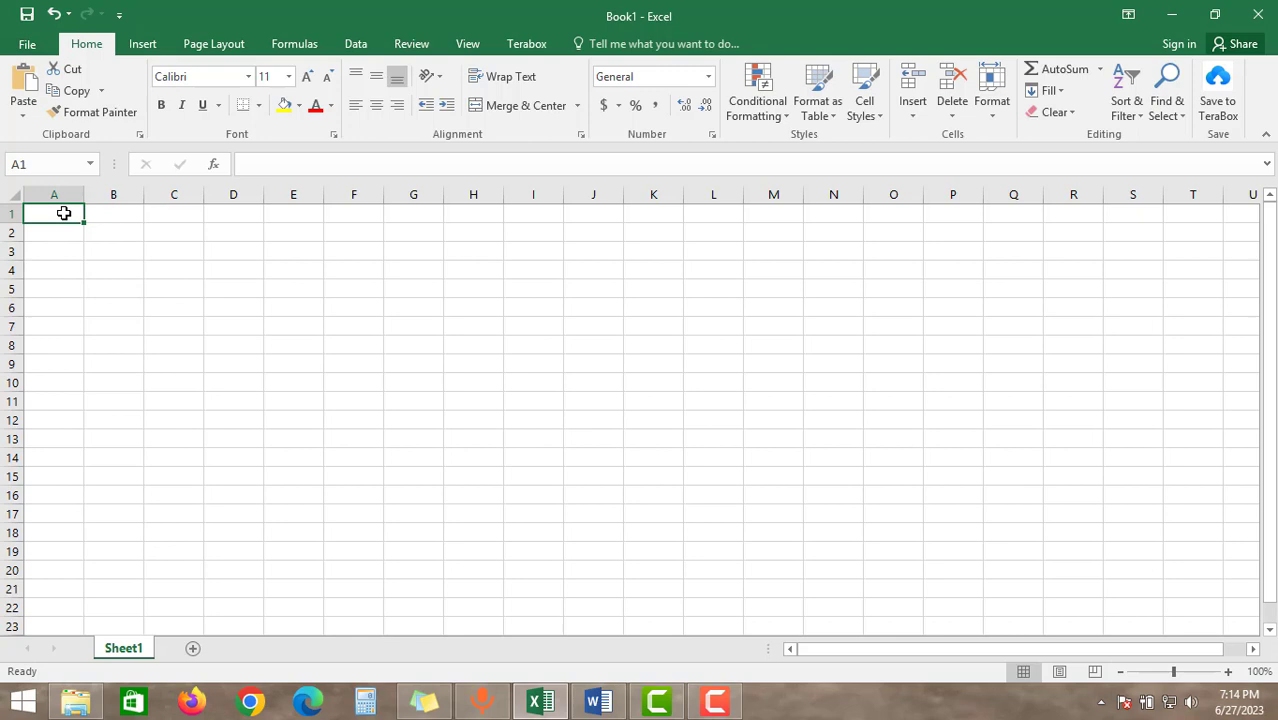
{"action": "type", "text": "1"}
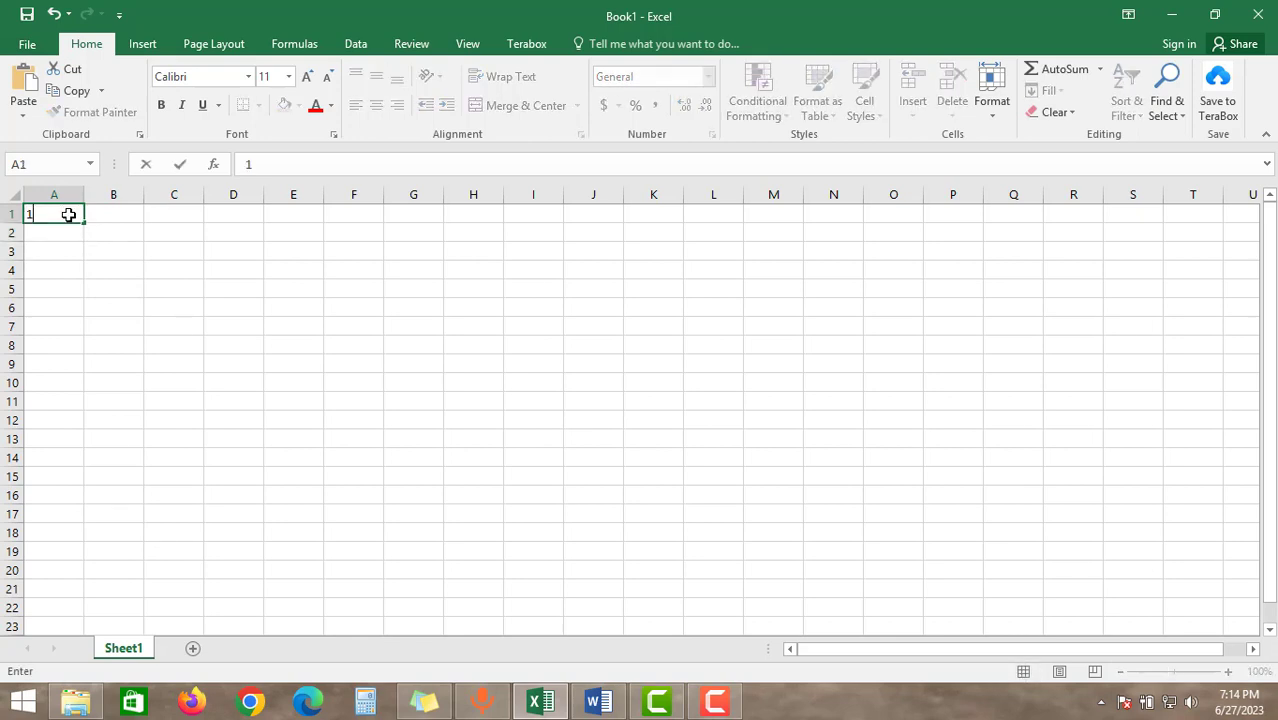
{"action": "left_click", "coordinate": [69, 230]}
{"action": "type", "text": "2"}
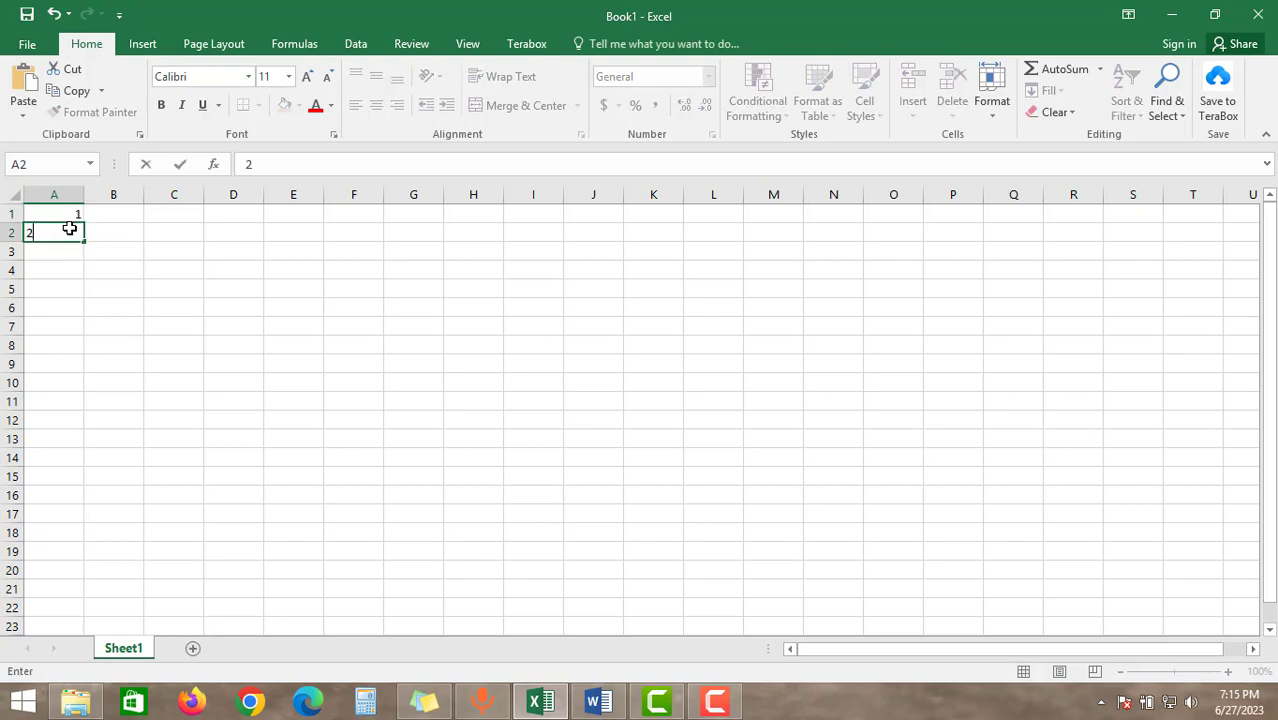
{"action": "key", "text": "Return"}
Extend the number pattern in A1:A2 down the column to cell A14 with AutoFill
{"action": "left_click", "coordinate": [55, 219]}
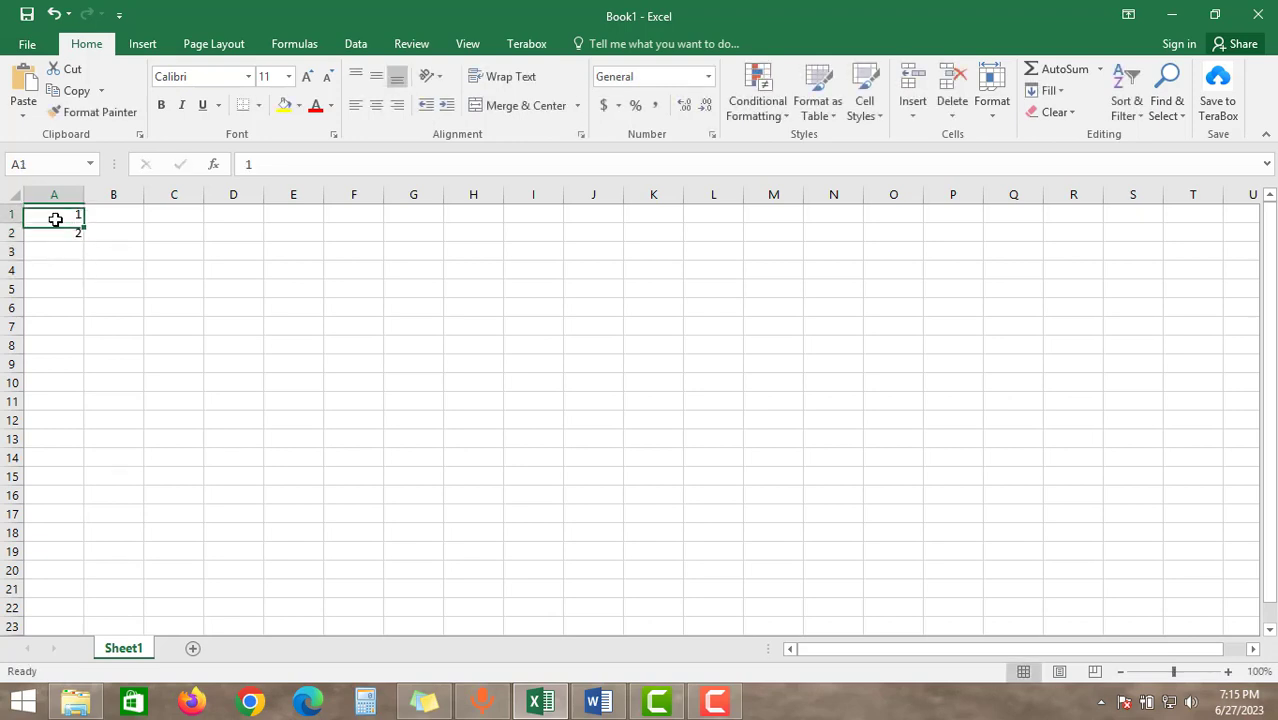
{"action": "left_click_drag", "start_coordinate": [55, 219], "coordinate": [63, 228]}
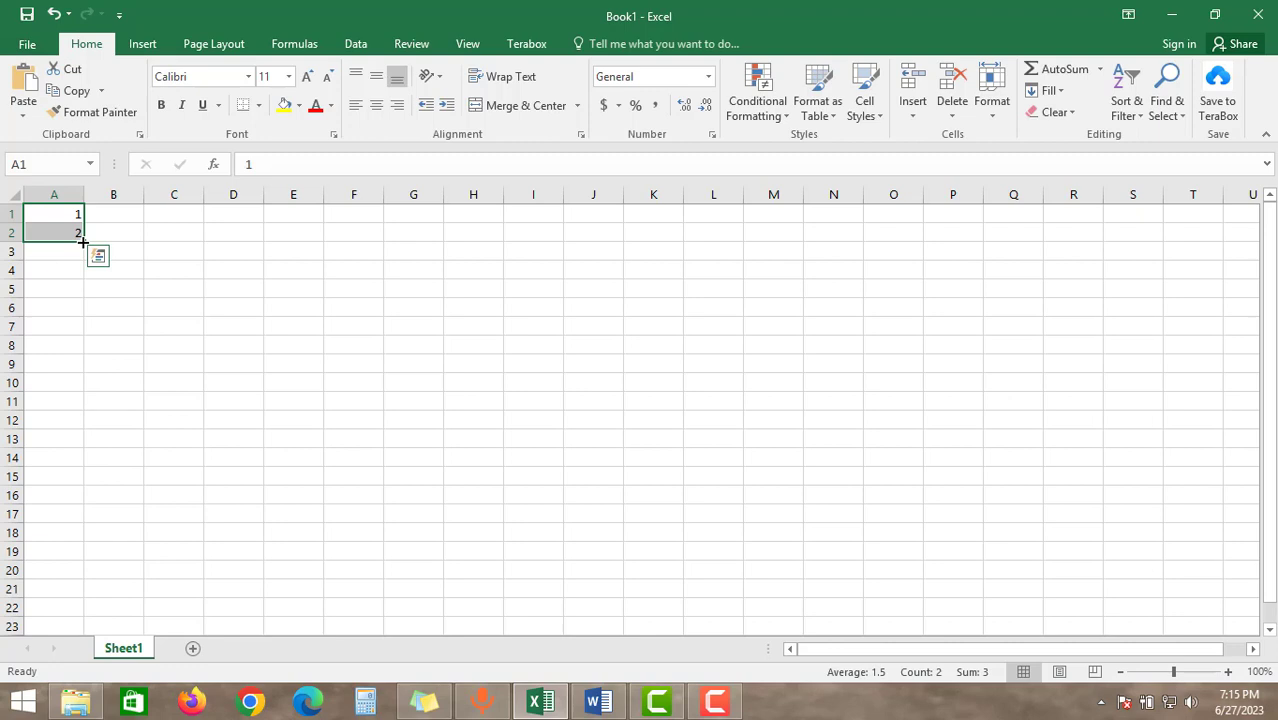
{"action": "left_click_drag", "start_coordinate": [83, 242], "coordinate": [82, 465]}
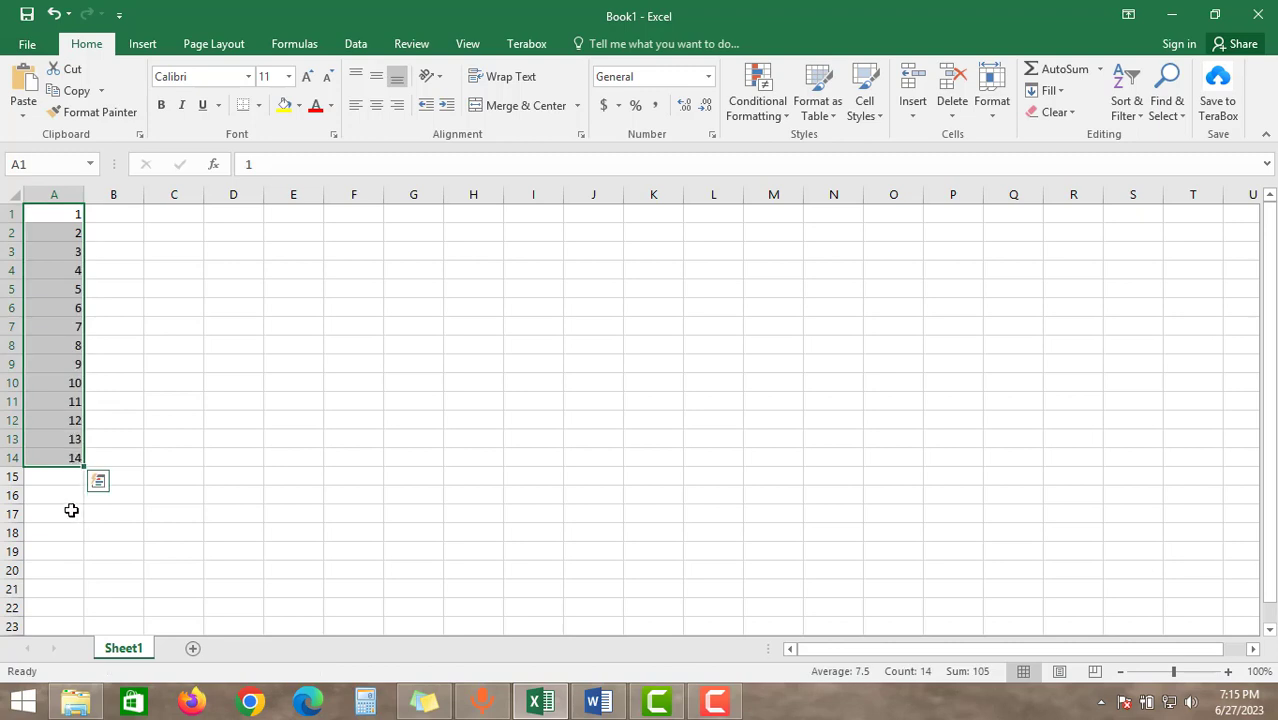
{"action": "left_click", "coordinate": [71, 512]}
Clear the numbers in A1:A14 and enter 1 in cell A1
{"action": "left_click_drag", "start_coordinate": [46, 217], "coordinate": [74, 456]}
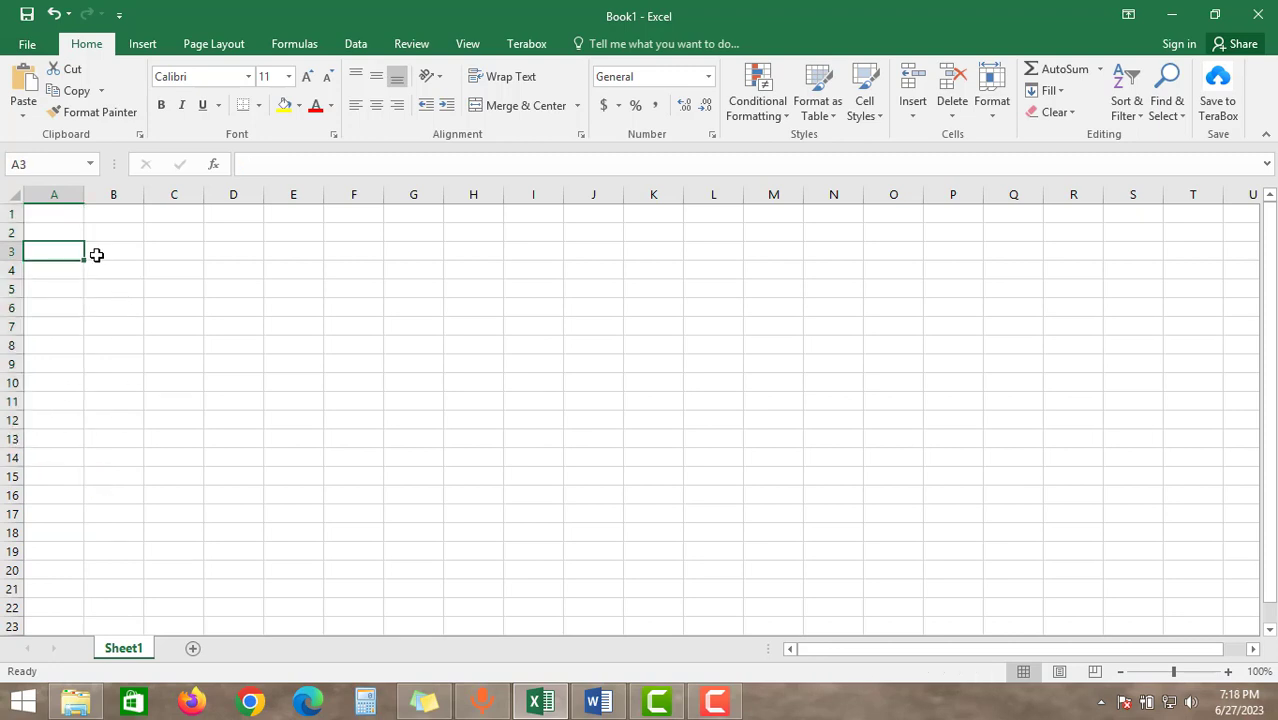
{"action": "left_click", "coordinate": [67, 216]}
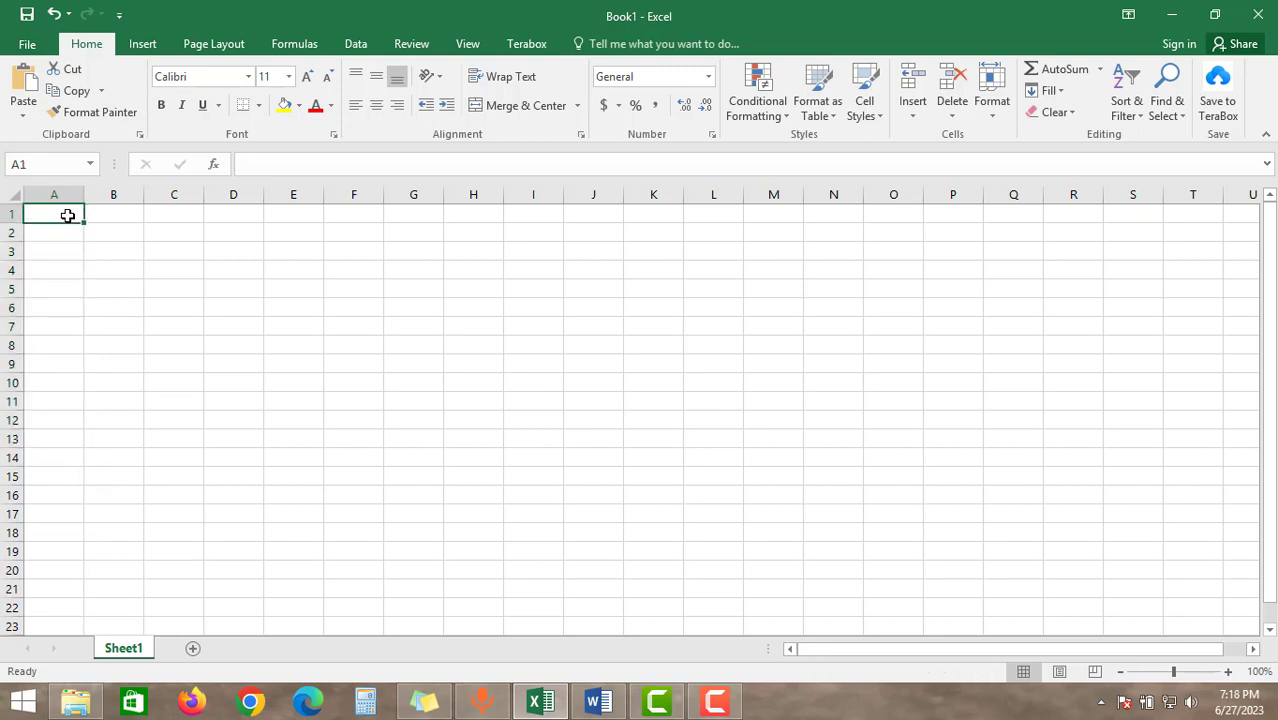
{"action": "type", "text": "1"}
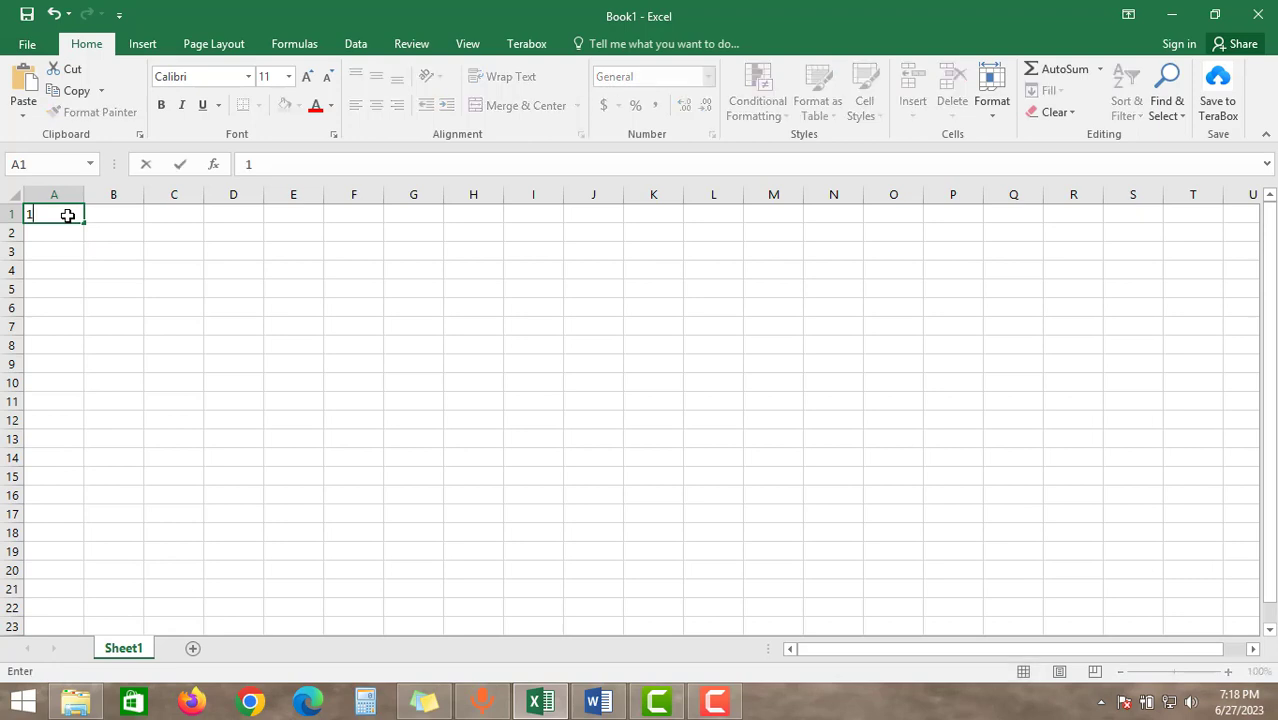
{"action": "key", "text": "Return"}
Fill a linear series down the column from cell A1 with Fill Series, set to Columns with a step value of 1
{"action": "left_click", "coordinate": [64, 219]}
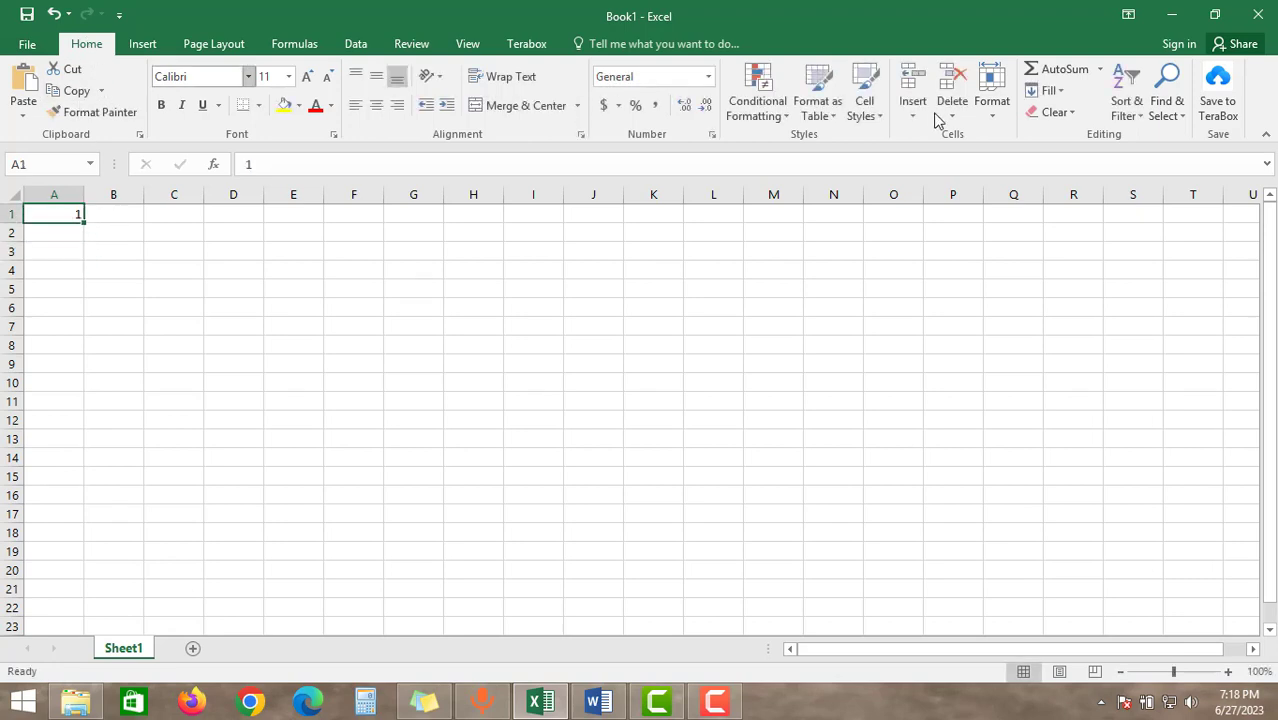
{"action": "left_click", "coordinate": [1048, 90]}
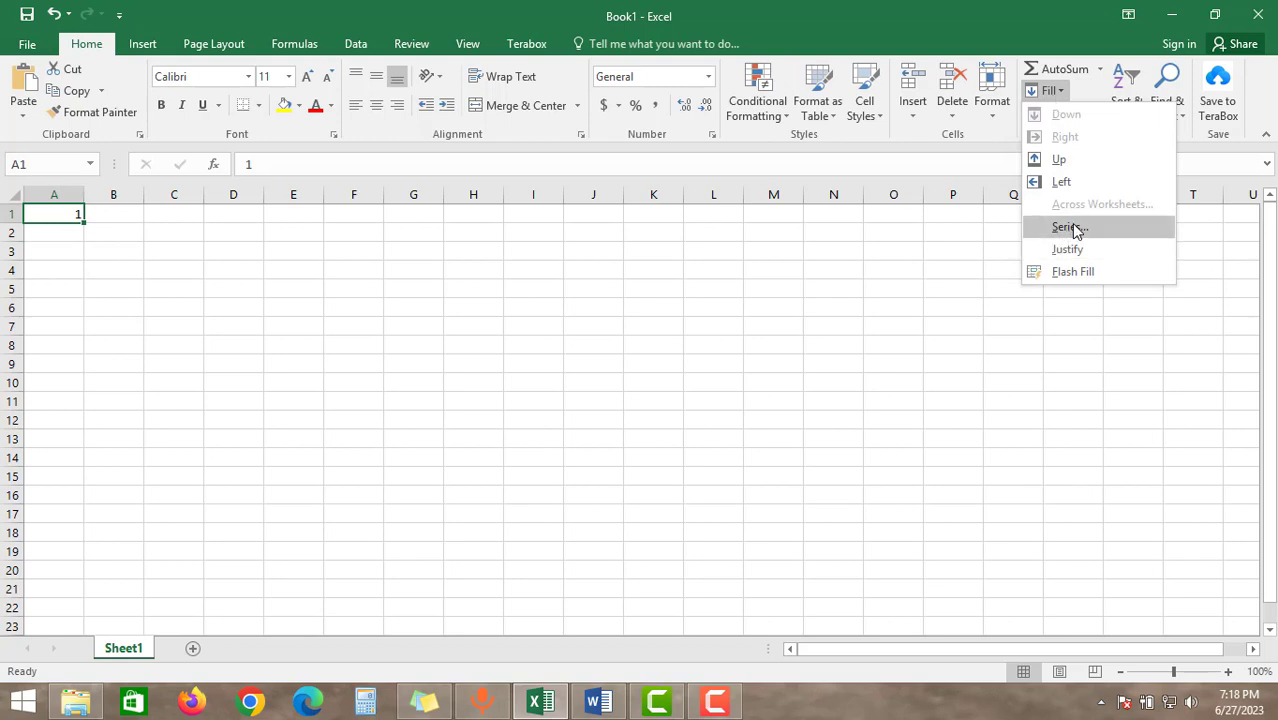
{"action": "left_click", "coordinate": [1078, 228]}
{"action": "left_click", "coordinate": [531, 279]}
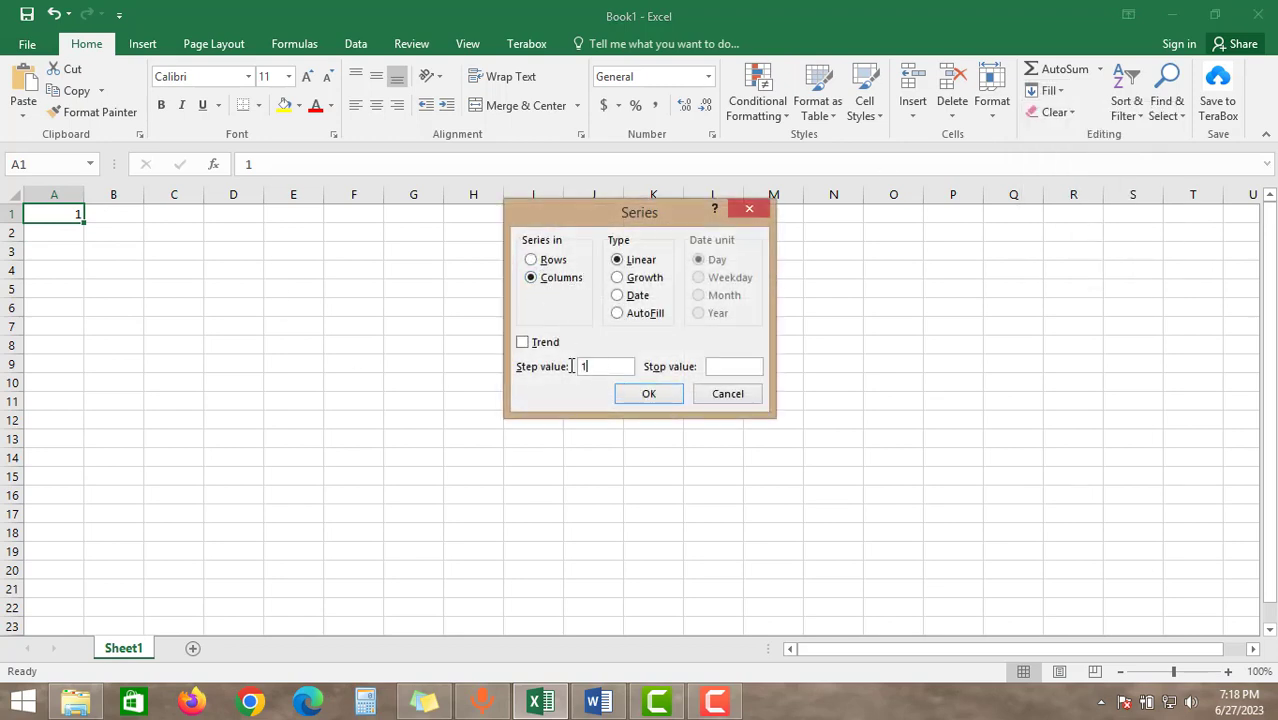
{"action": "left_click", "coordinate": [731, 368]}
{"action": "left_click_drag", "start_coordinate": [744, 367], "coordinate": [696, 366]}
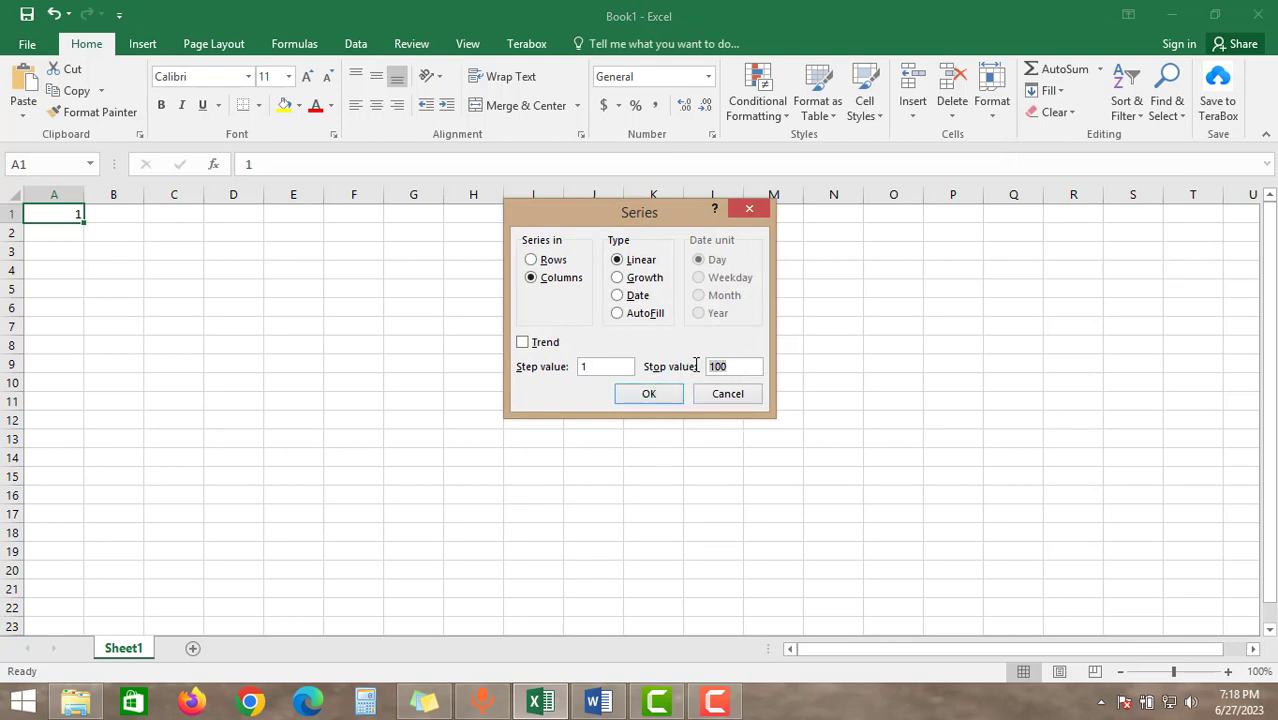
{"action": "left_click", "coordinate": [532, 283]}
{"action": "left_click", "coordinate": [646, 395]}
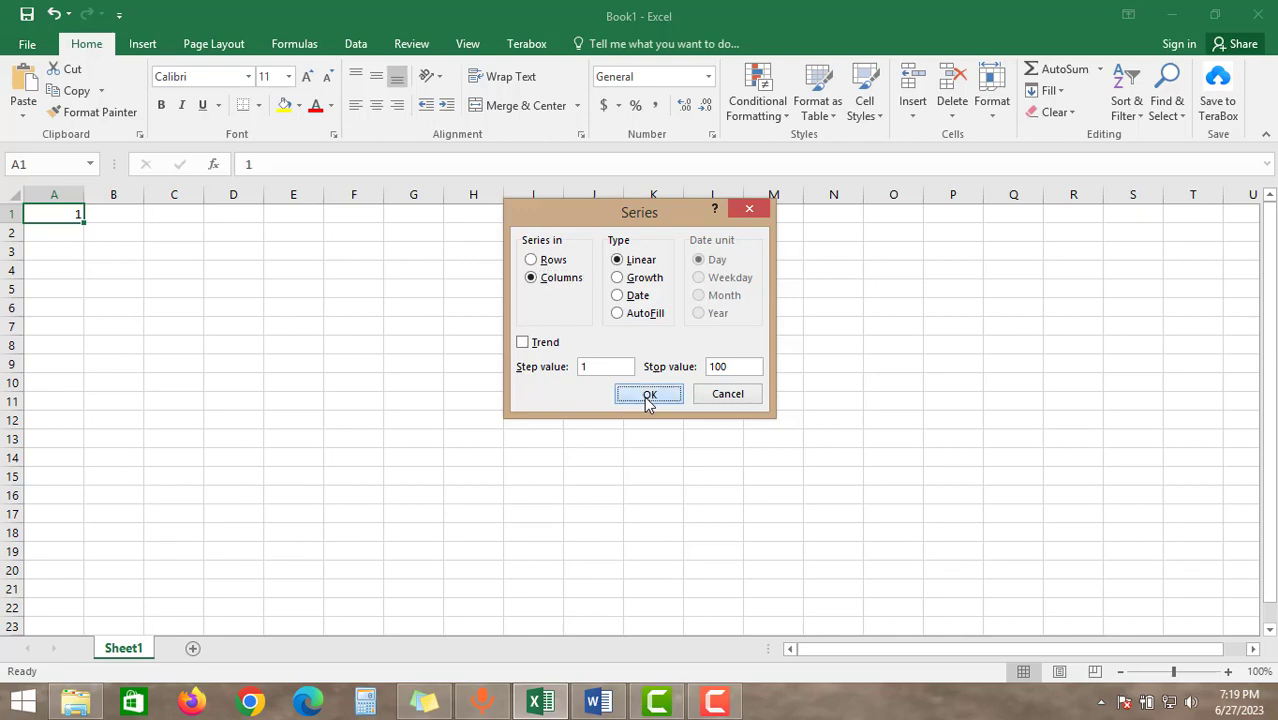
Look through the numbers filled in column A and undo the series fill
{"action": "left_click", "coordinate": [185, 318]}
{"action": "left_click_drag", "start_coordinate": [77, 216], "coordinate": [80, 567]}
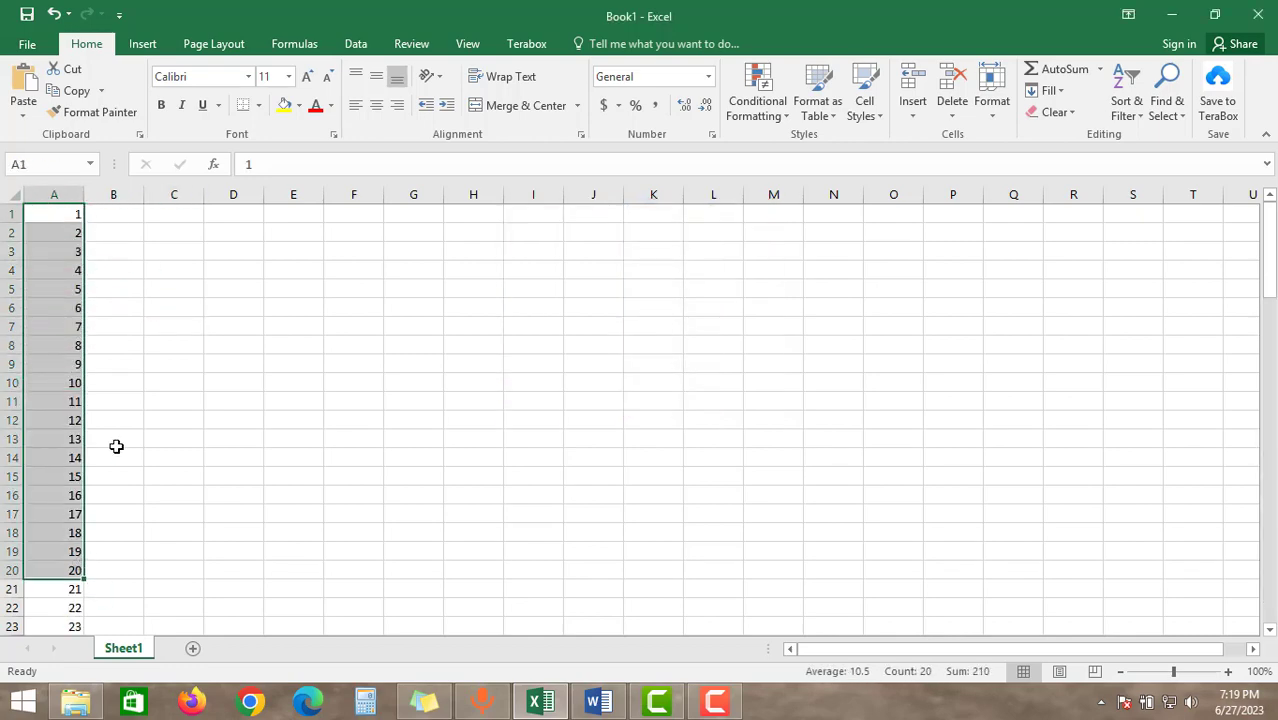
{"action": "scroll", "coordinate": [116, 446], "scroll_direction": "down", "scroll_amount": 20}
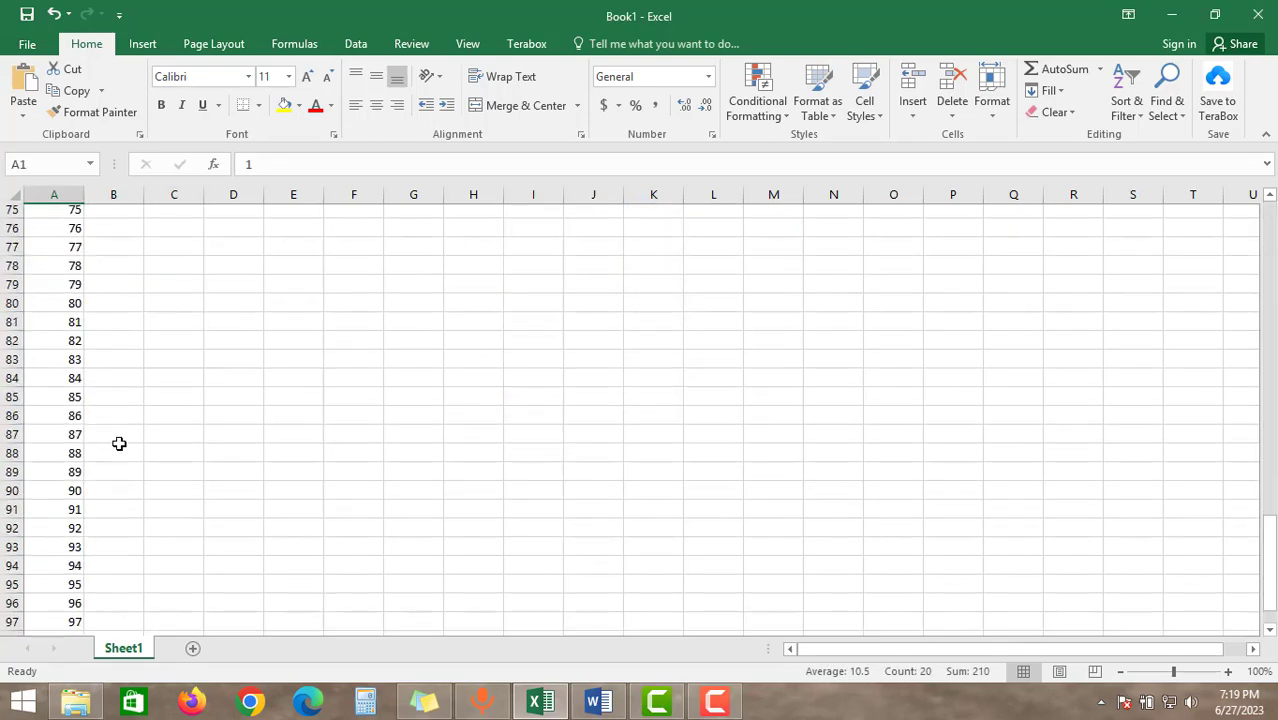
{"action": "scroll", "coordinate": [118, 443], "scroll_direction": "up", "scroll_amount": 19}
{"action": "key", "text": "ctrl+Home"}
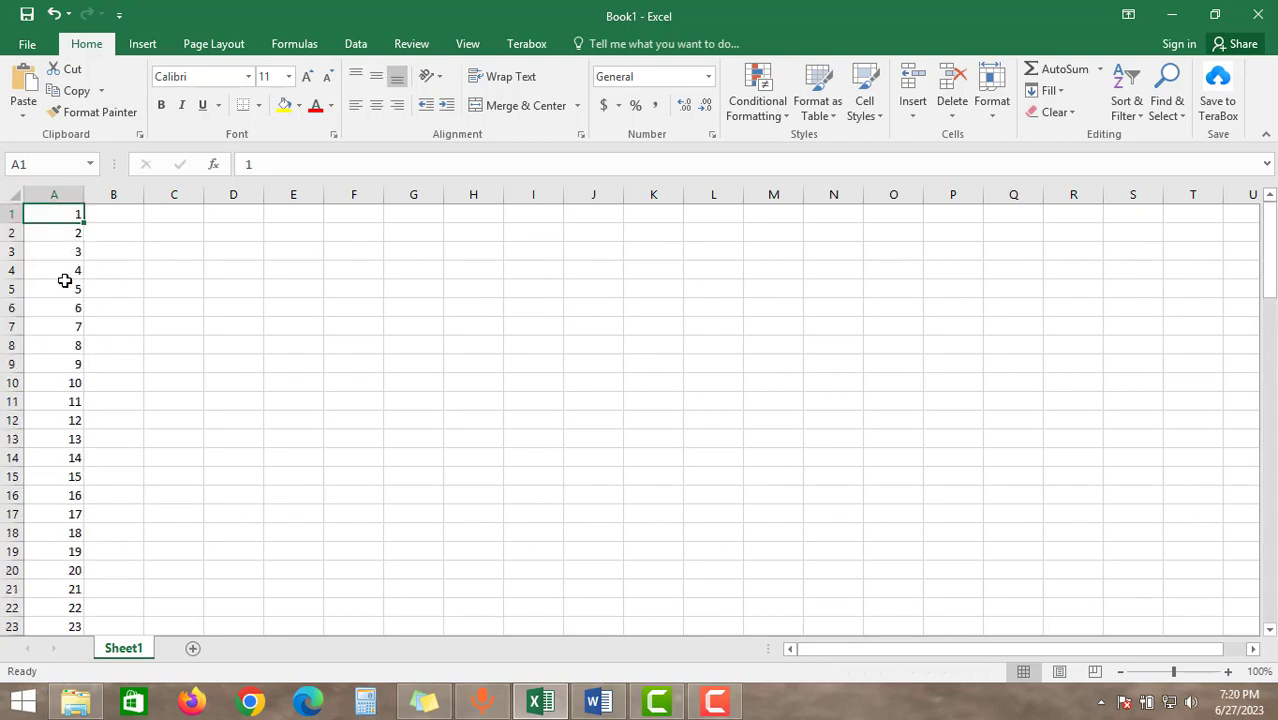
{"action": "key", "text": "ctrl+z"}
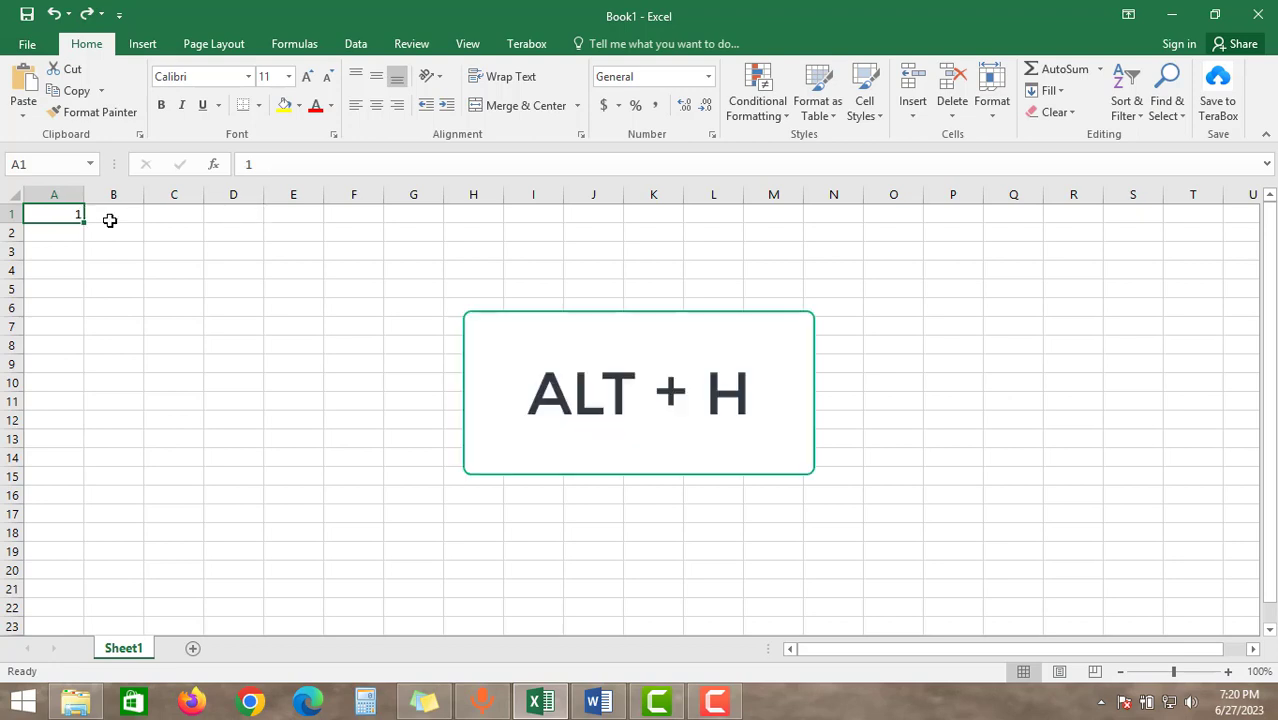
Run Fill Series again from cell A1, using Columns, the Linear type and a step value of 1
{"action": "key", "text": "alt+h"}
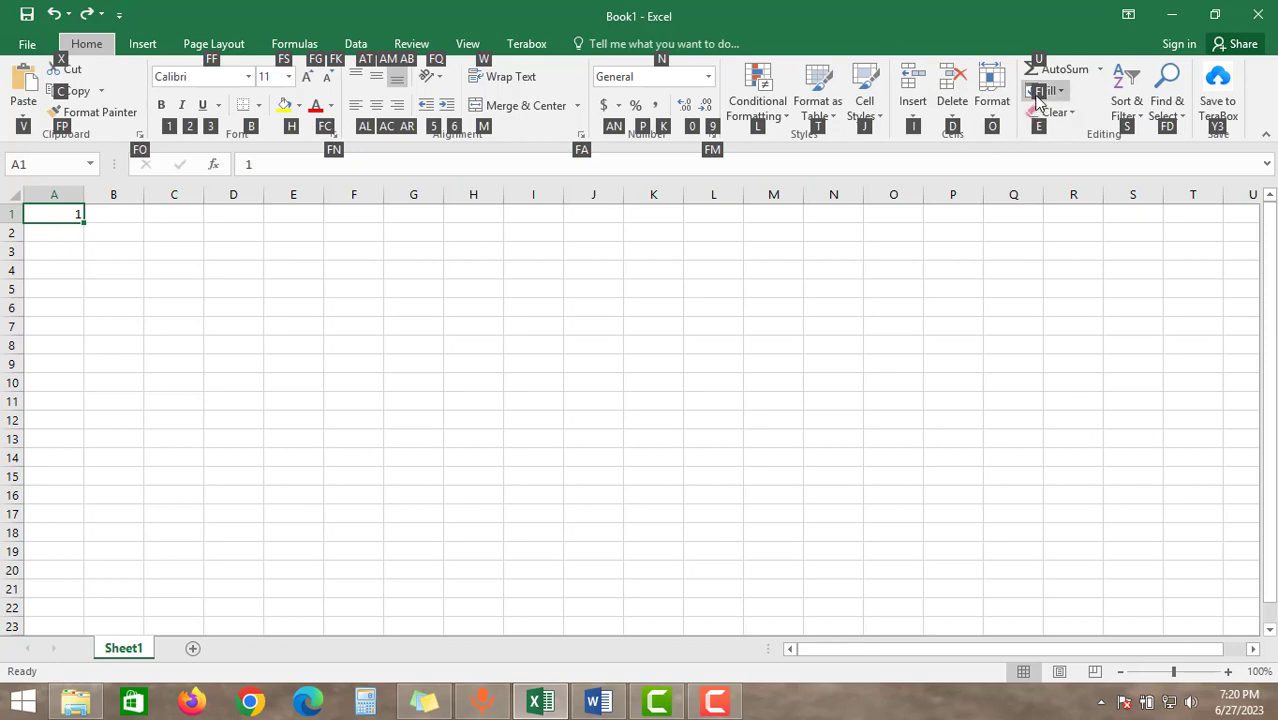
{"action": "key", "text": "f"}
{"action": "key", "text": "i"}
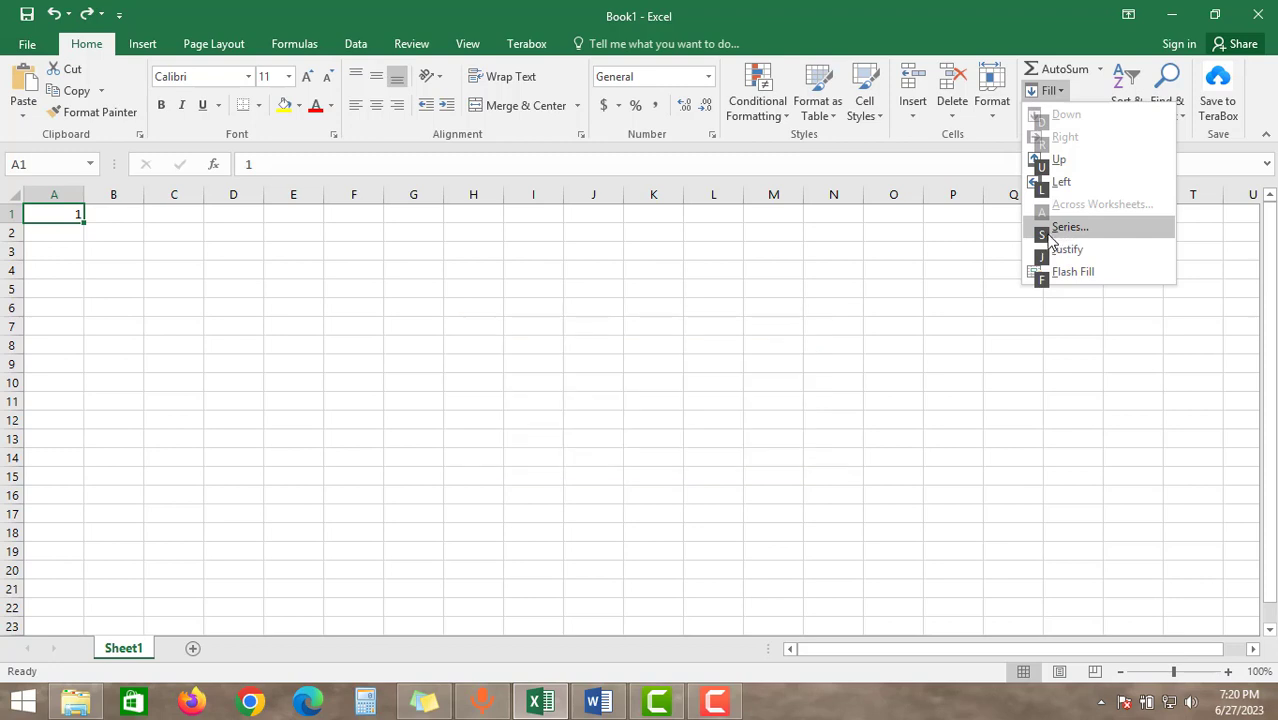
{"action": "key", "text": "s"}
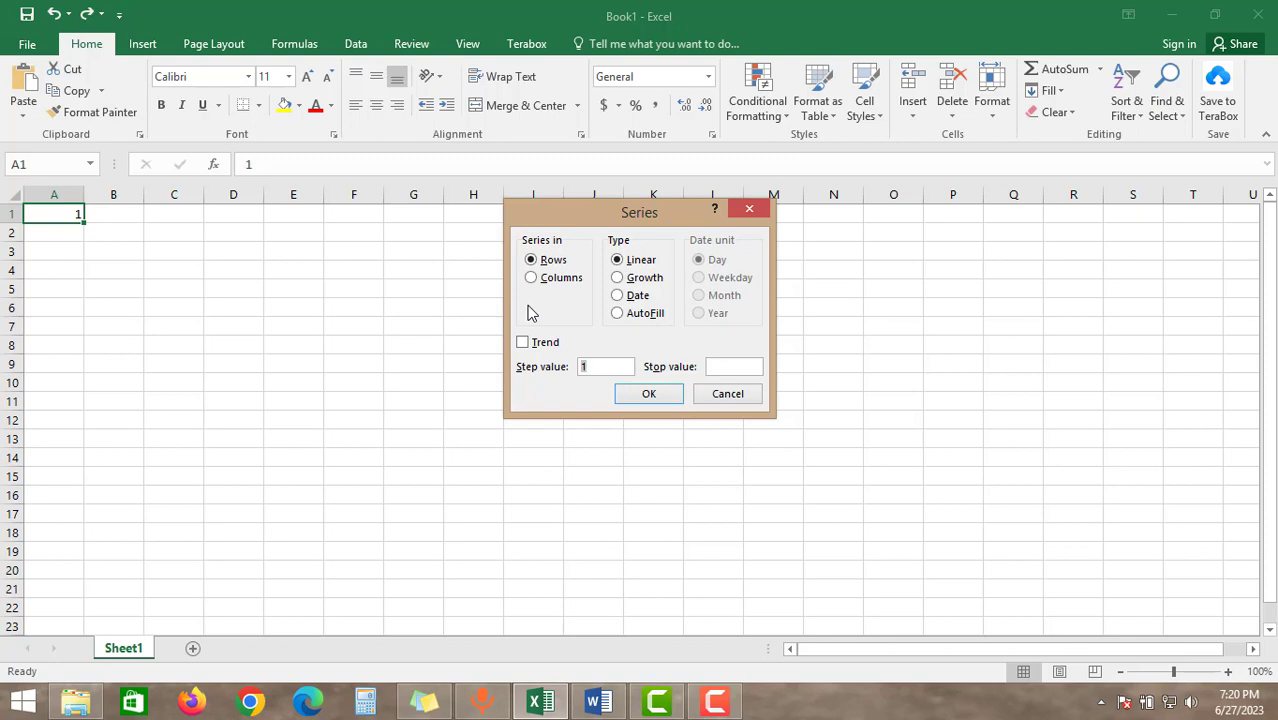
{"action": "left_click", "coordinate": [531, 277]}
{"action": "left_click", "coordinate": [707, 367]}
{"action": "left_click", "coordinate": [652, 393]}
{"action": "left_click", "coordinate": [112, 326]}
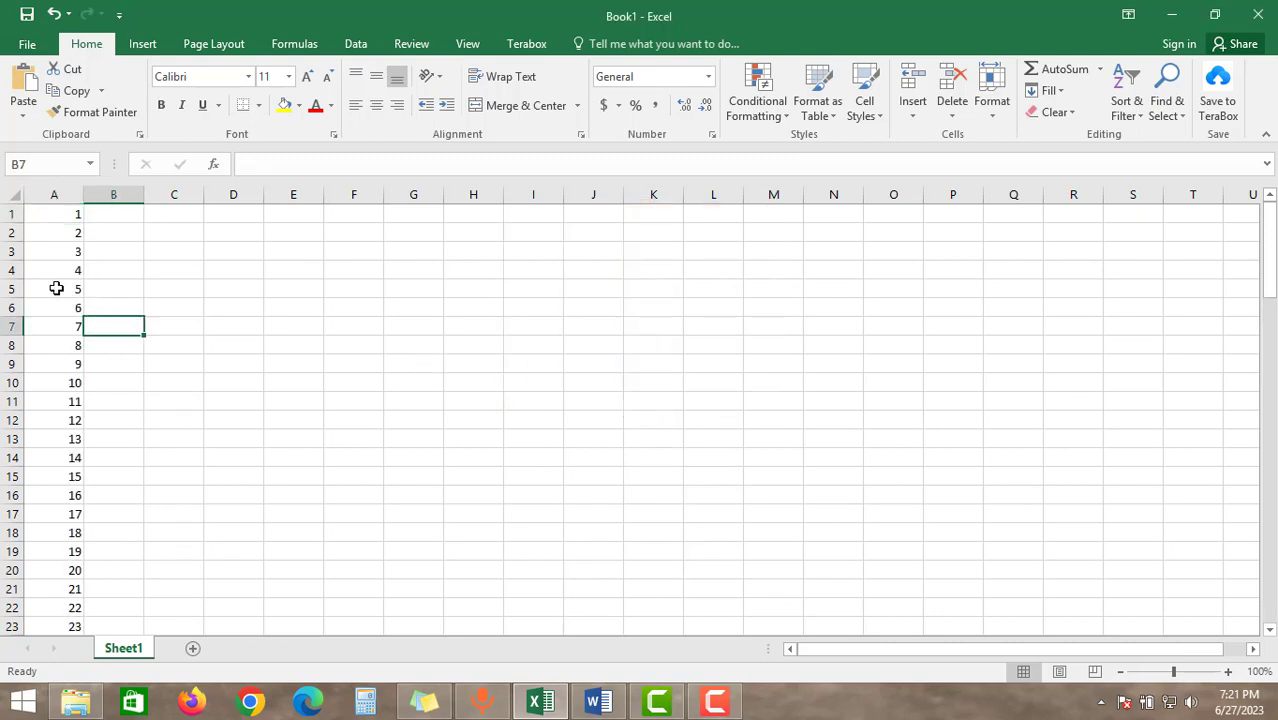
Delete the whole of row 4 from the sheet
{"action": "left_click", "coordinate": [12, 270]}
{"action": "right_click", "coordinate": [12, 270]}
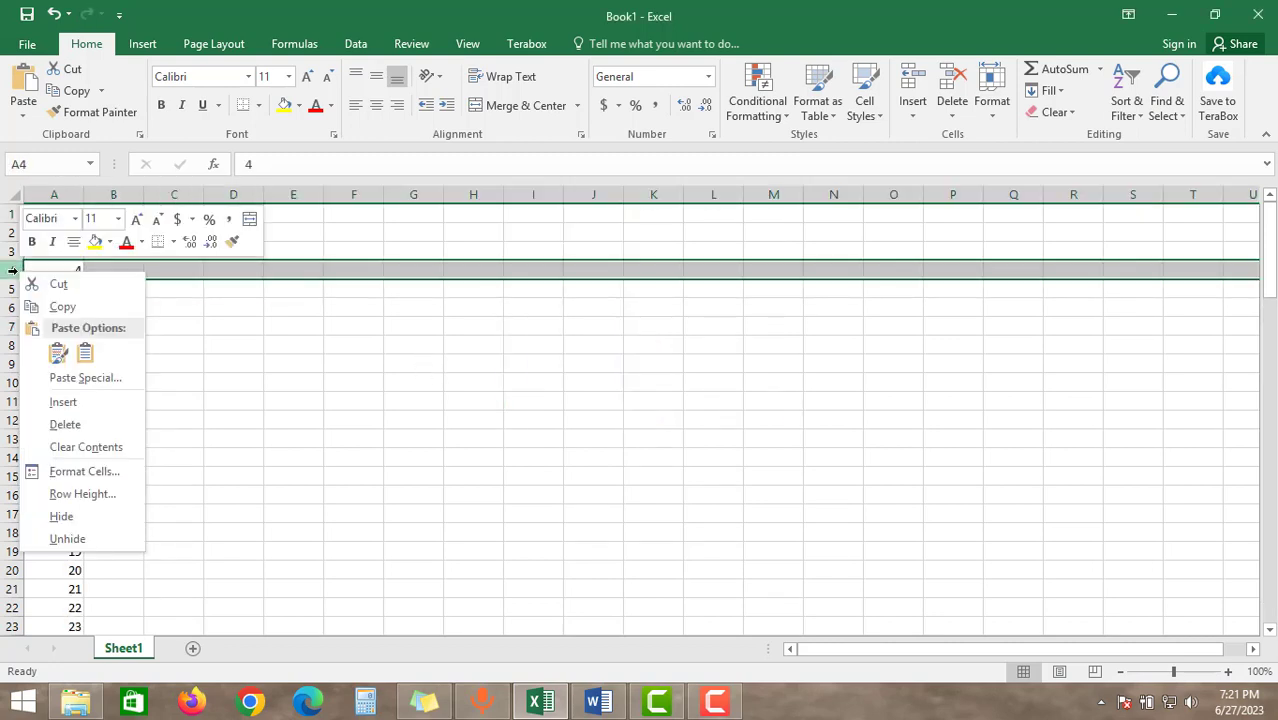
{"action": "left_click", "coordinate": [65, 424]}
{"action": "left_click", "coordinate": [88, 344]}
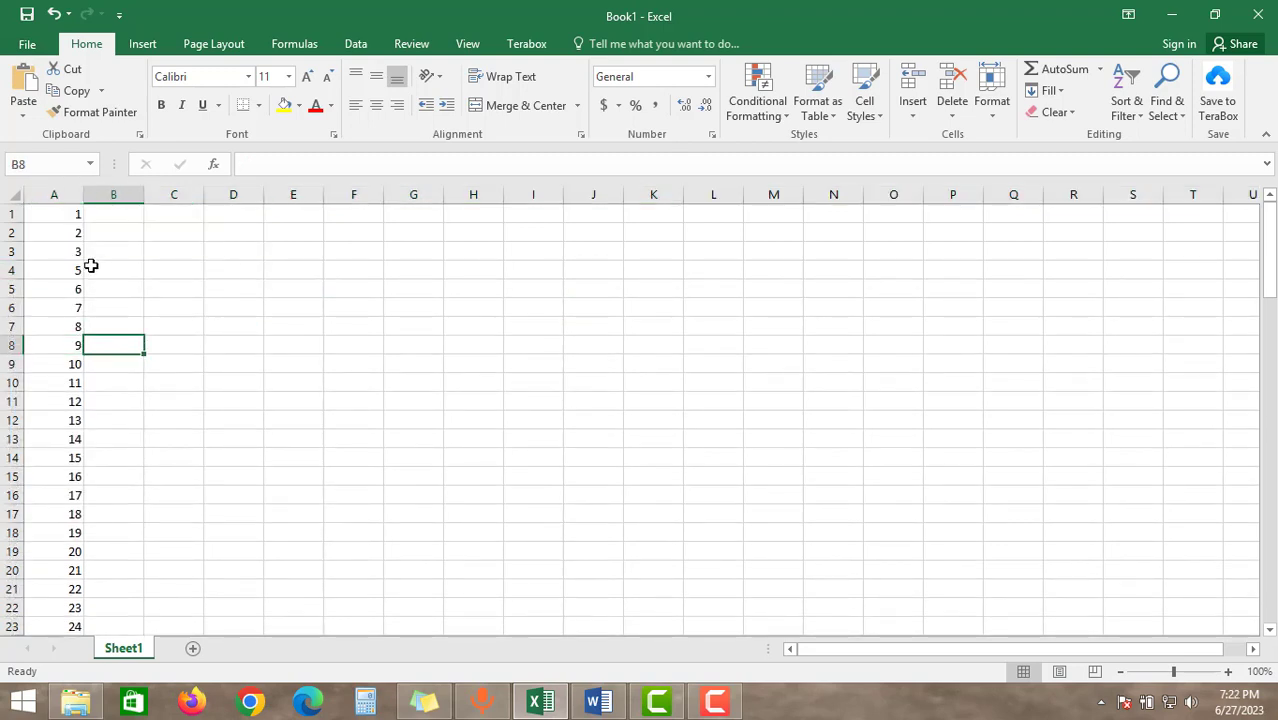
Undo the row deletion and the series fill, leaving only the starting number in cell A1
{"action": "left_click_drag", "start_coordinate": [57, 216], "coordinate": [62, 371]}
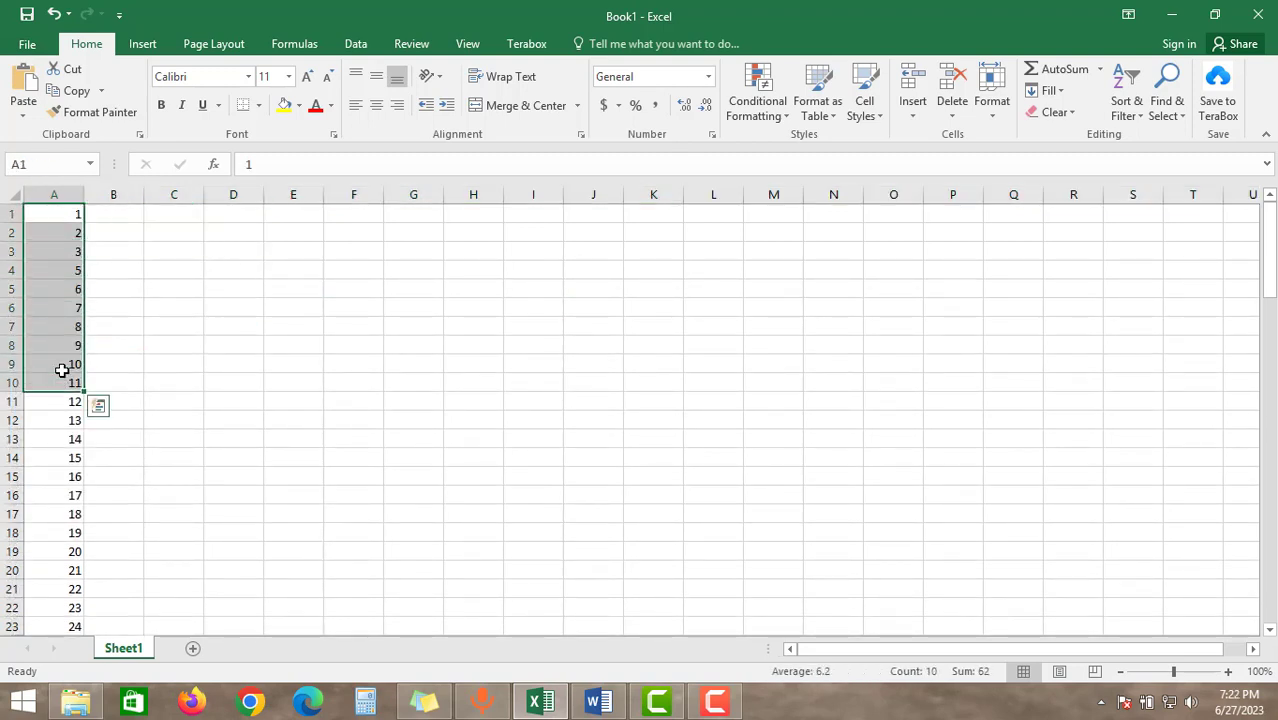
{"action": "key", "text": "ctrl+z"}
{"action": "key", "text": "ctrl+z"}
{"action": "key", "text": "ctrl+z"}
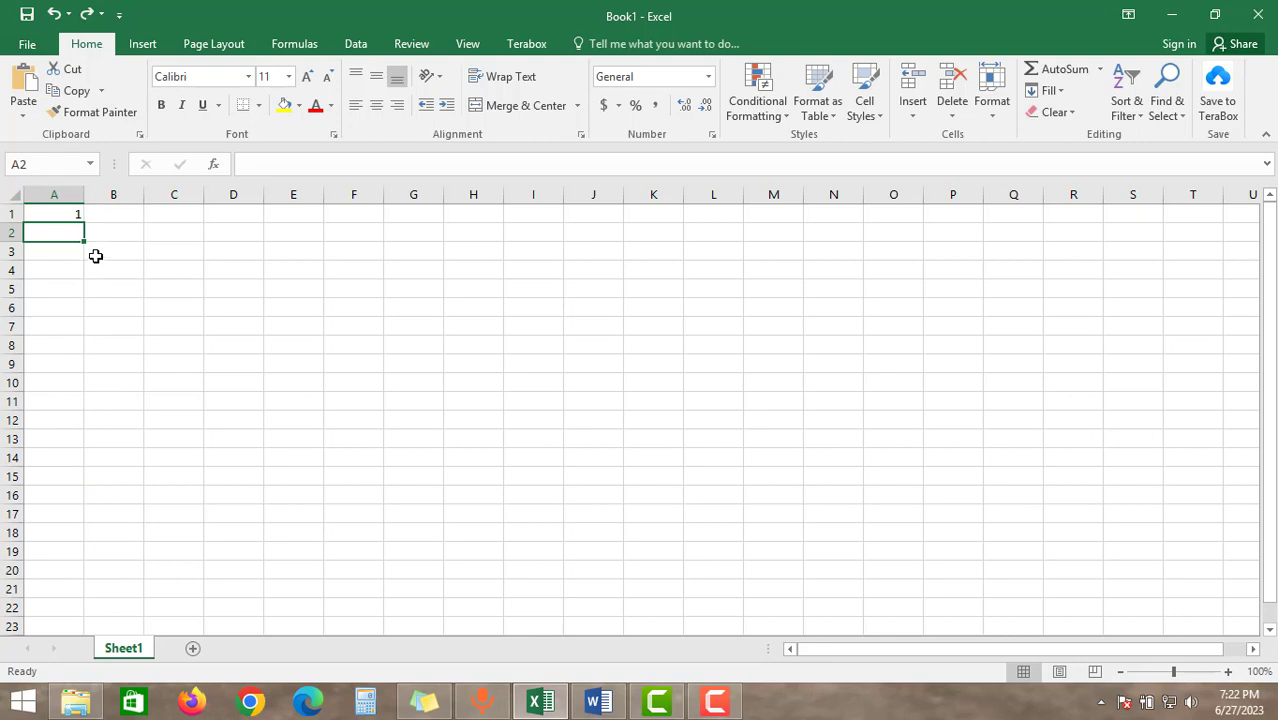
Enter 1 again in cell A1 as the starting number
{"action": "left_click", "coordinate": [95, 256]}
{"action": "left_click", "coordinate": [61, 233]}
{"action": "left_click", "coordinate": [66, 211]}
{"action": "double_click", "coordinate": [66, 211]}
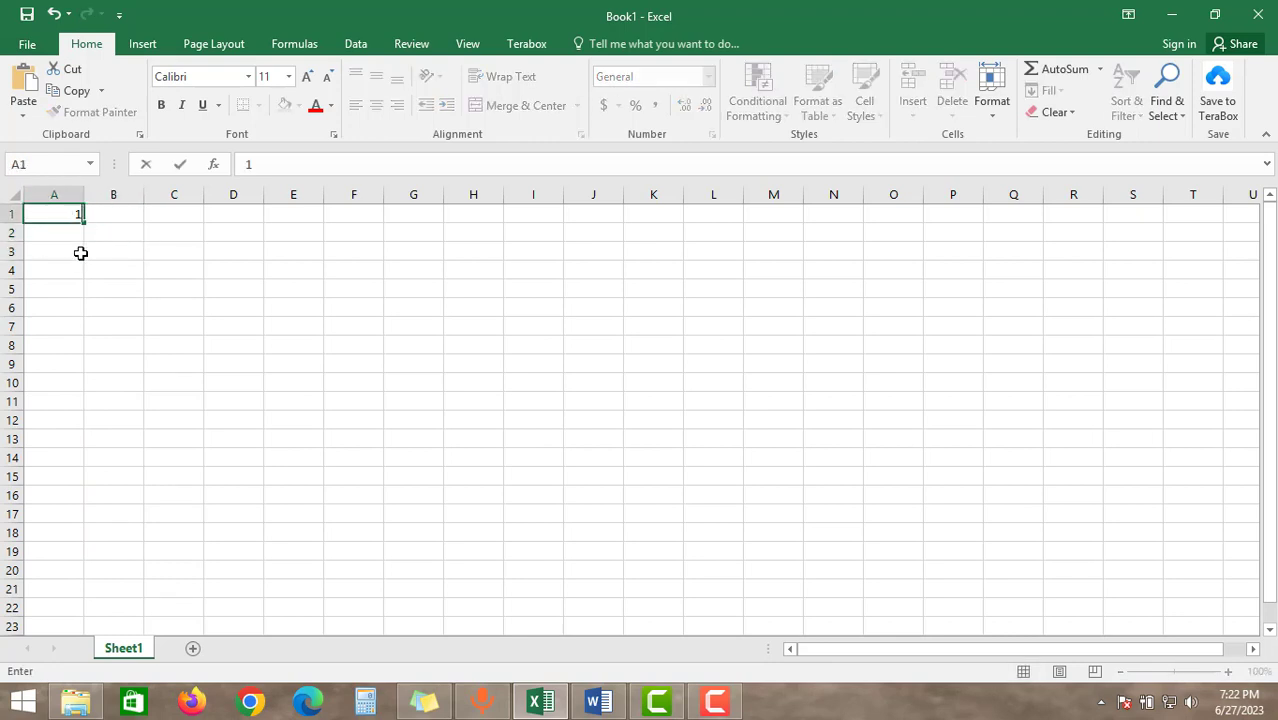
{"action": "key", "text": "Return"}
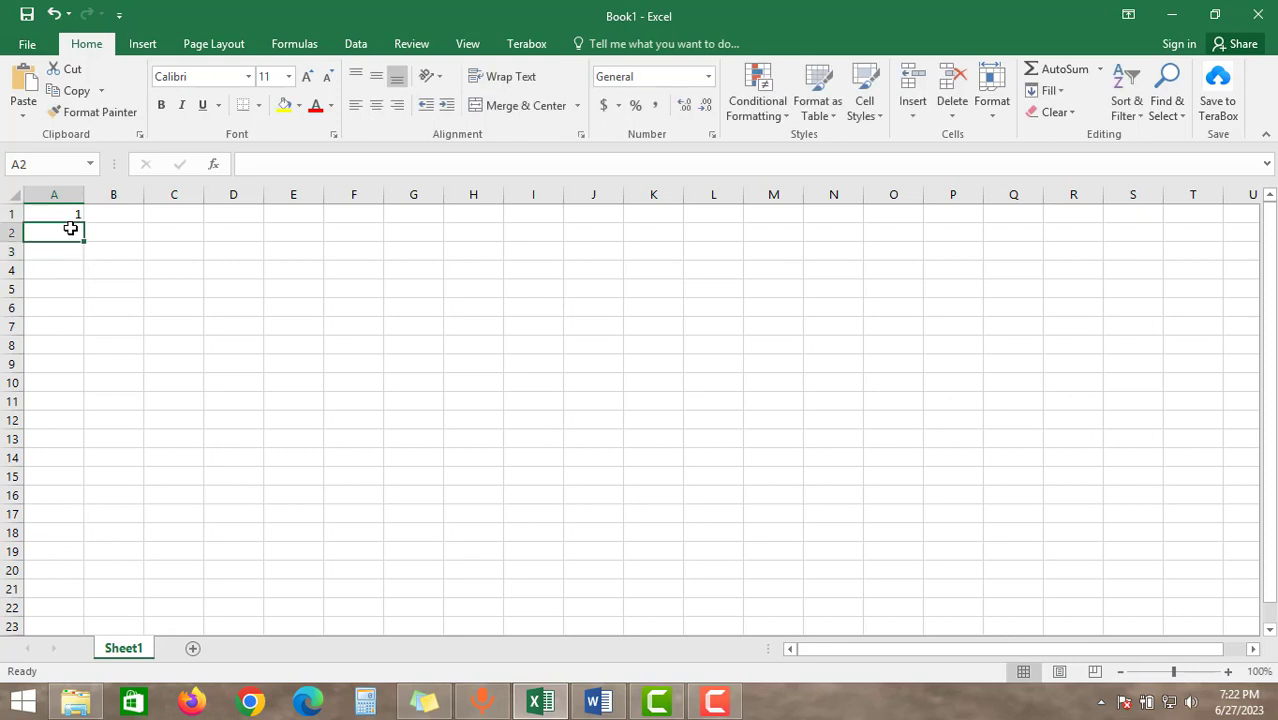
Enter the formula =A1+1 in cell A2
{"action": "type", "text": "="}
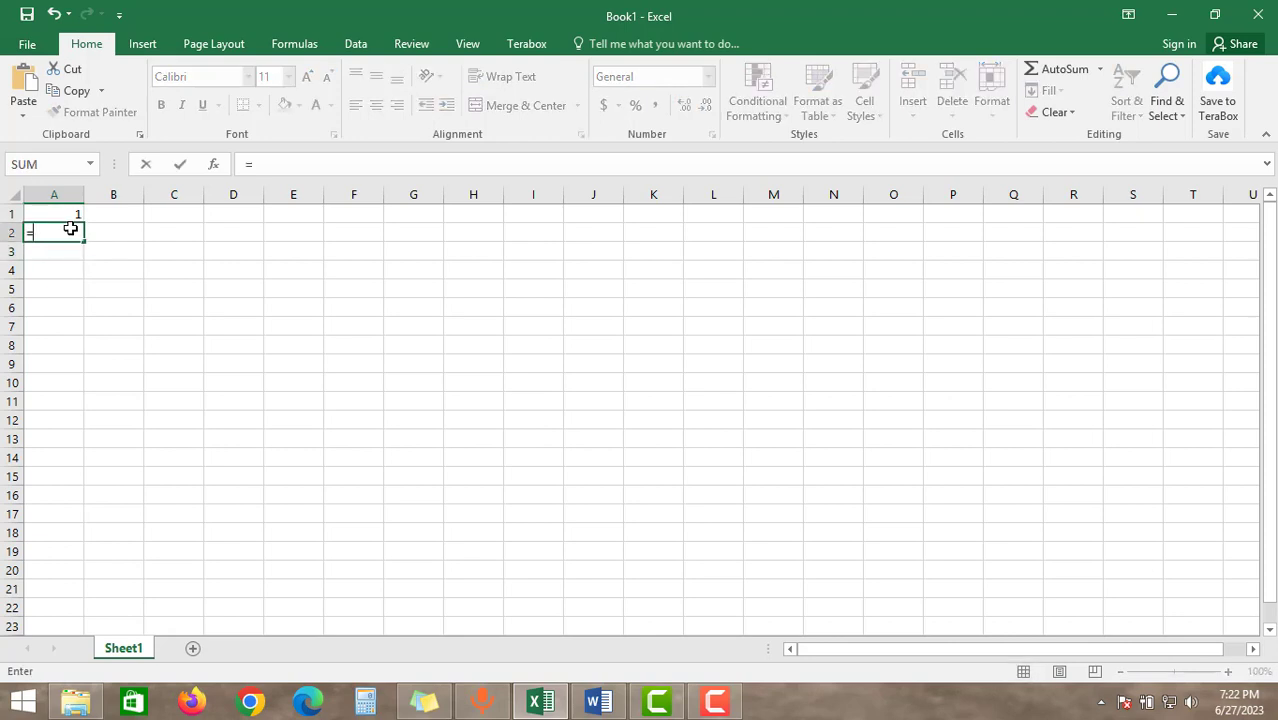
{"action": "left_click", "coordinate": [67, 211]}
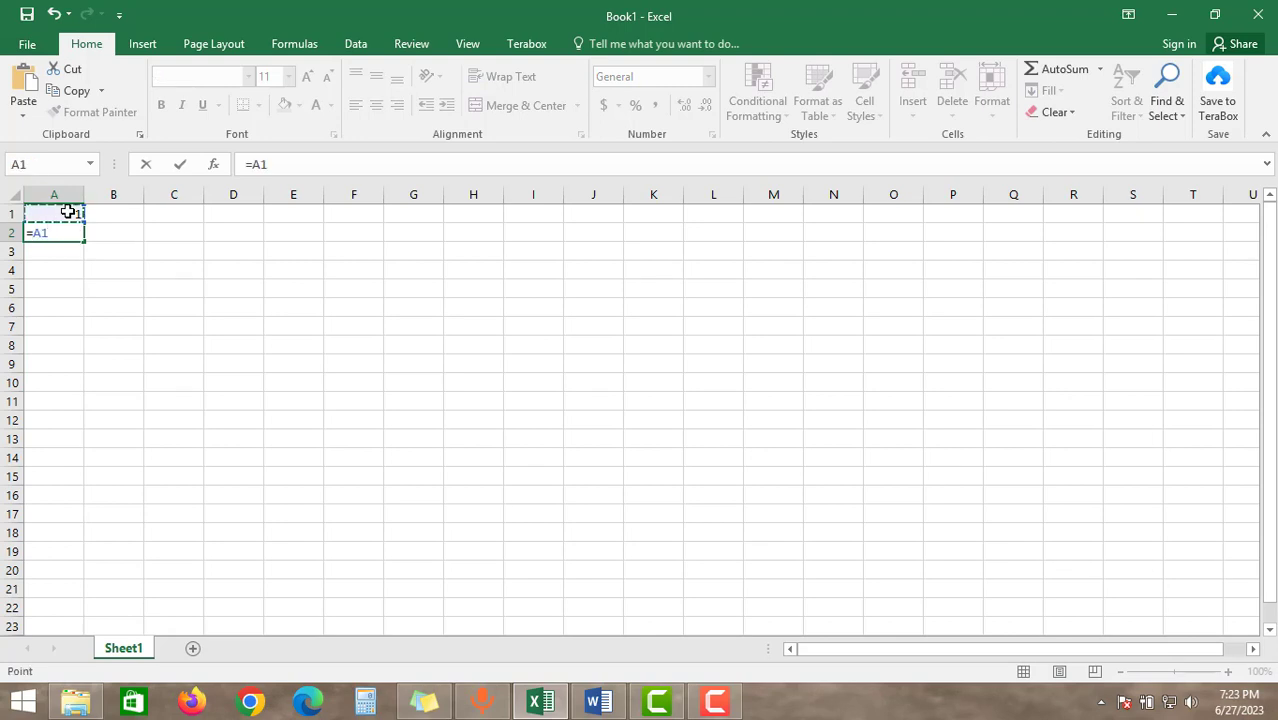
{"action": "type", "text": "+1"}
{"action": "key", "text": "Return"}
Enter a formula in cell A3 that adds 1 to cell A2
{"action": "type", "text": "="}
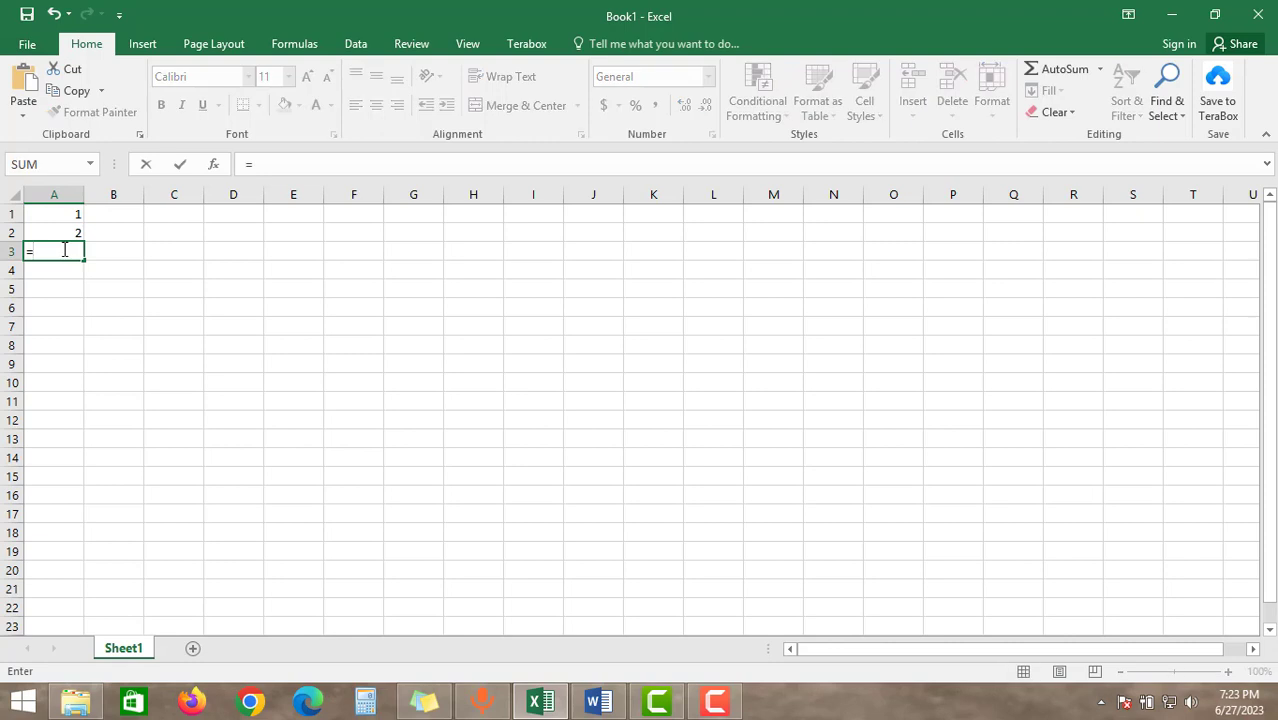
{"action": "left_click", "coordinate": [70, 234]}
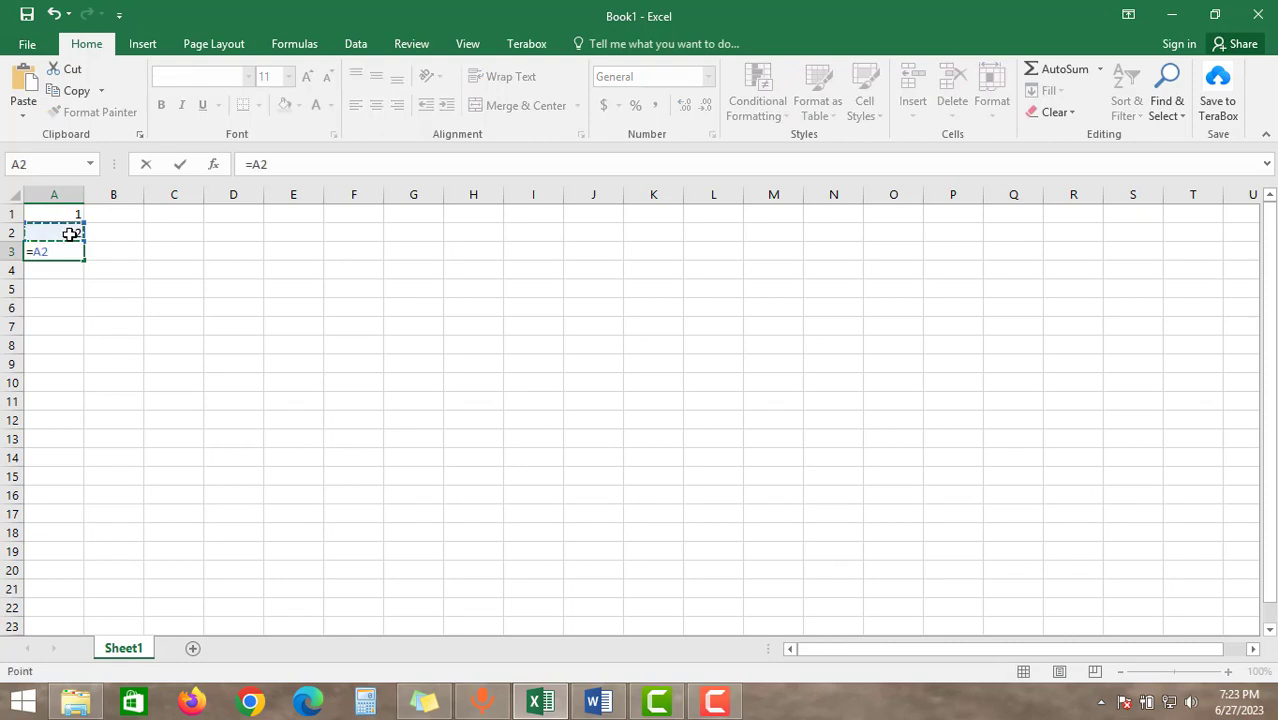
{"action": "key", "text": "Return"}
{"action": "key", "text": "Return"}
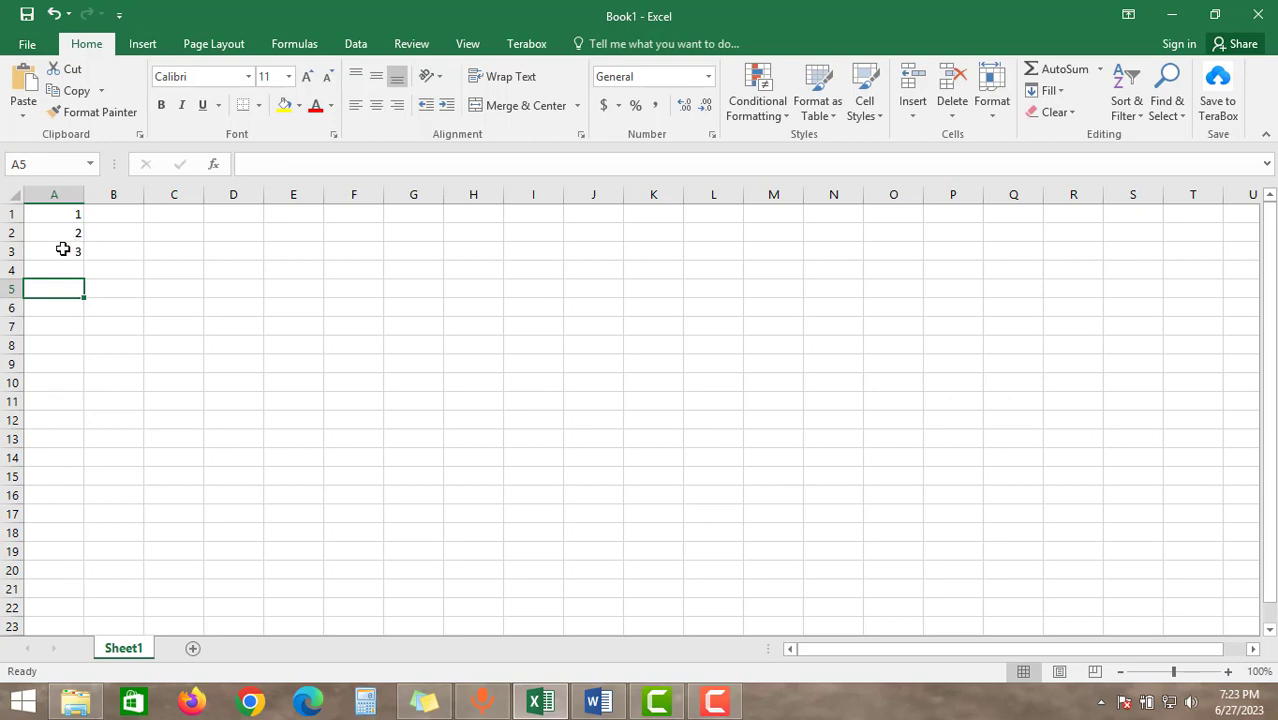
Try to extend the sequence from A1:A3 down to cell A12, and undo the fill
{"action": "left_click", "coordinate": [63, 233]}
{"action": "left_click_drag", "start_coordinate": [84, 243], "coordinate": [68, 252]}
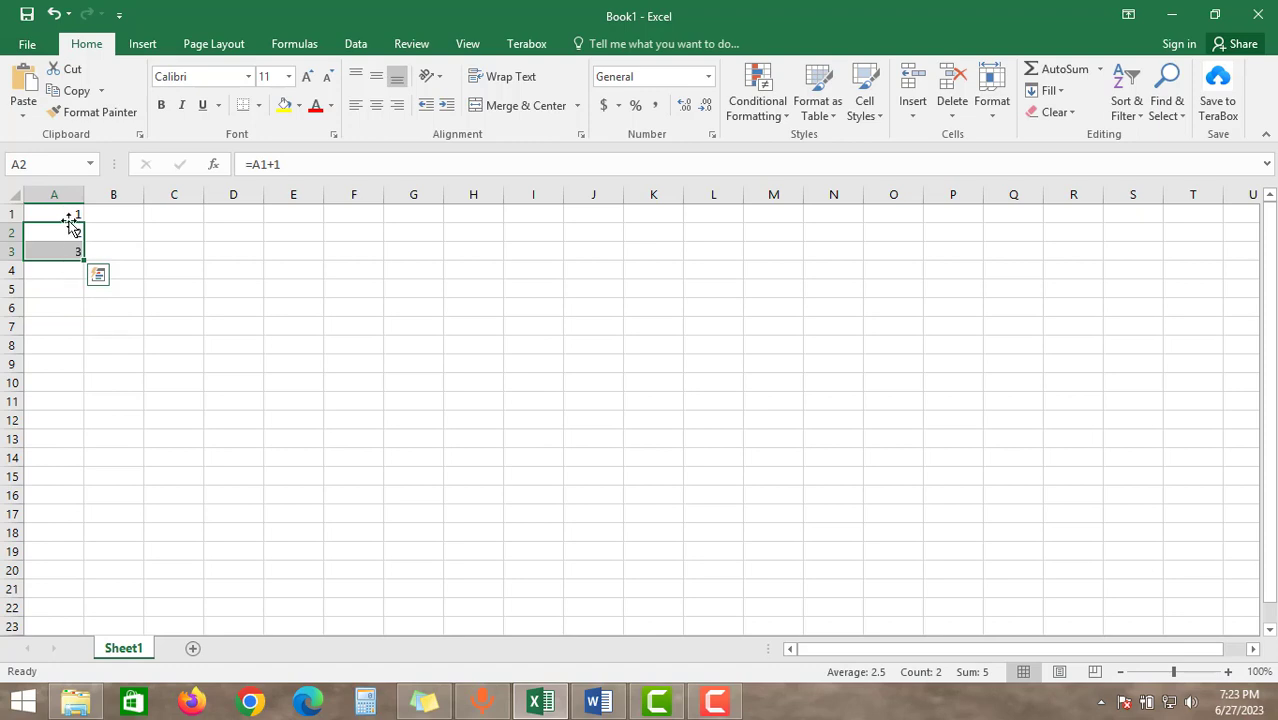
{"action": "left_click", "coordinate": [54, 272]}
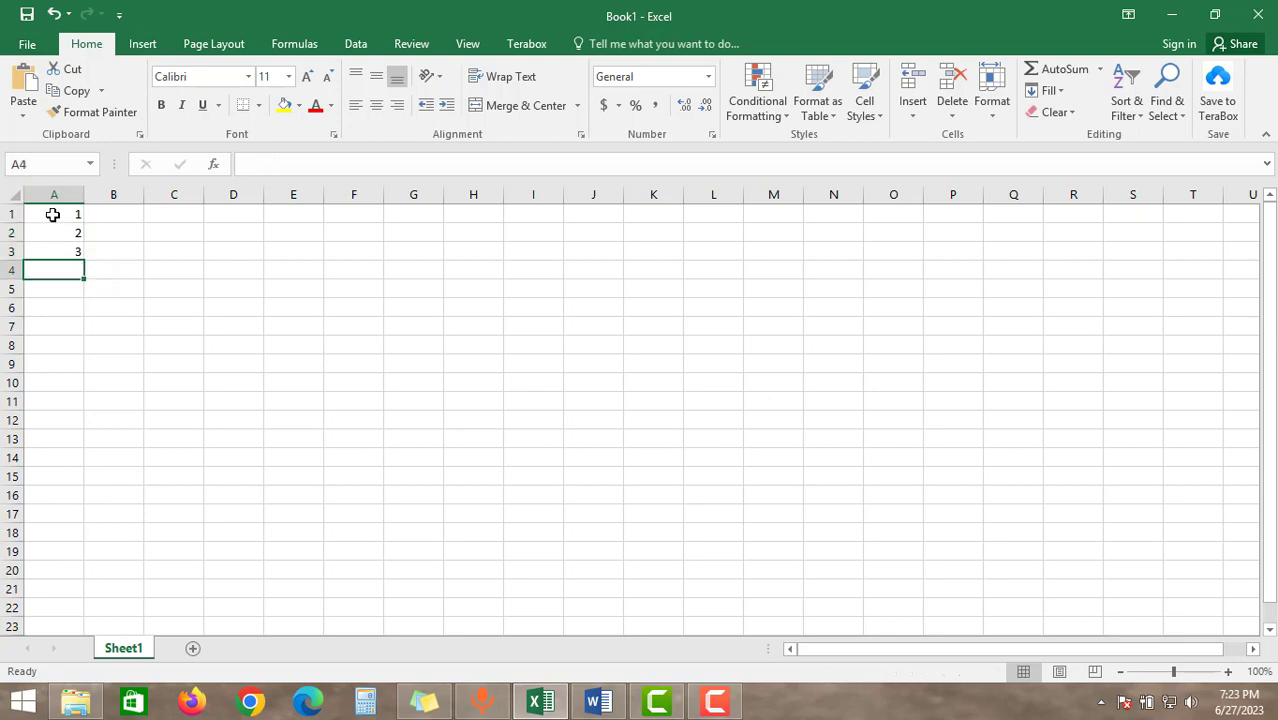
{"action": "left_click_drag", "start_coordinate": [51, 213], "coordinate": [80, 424]}
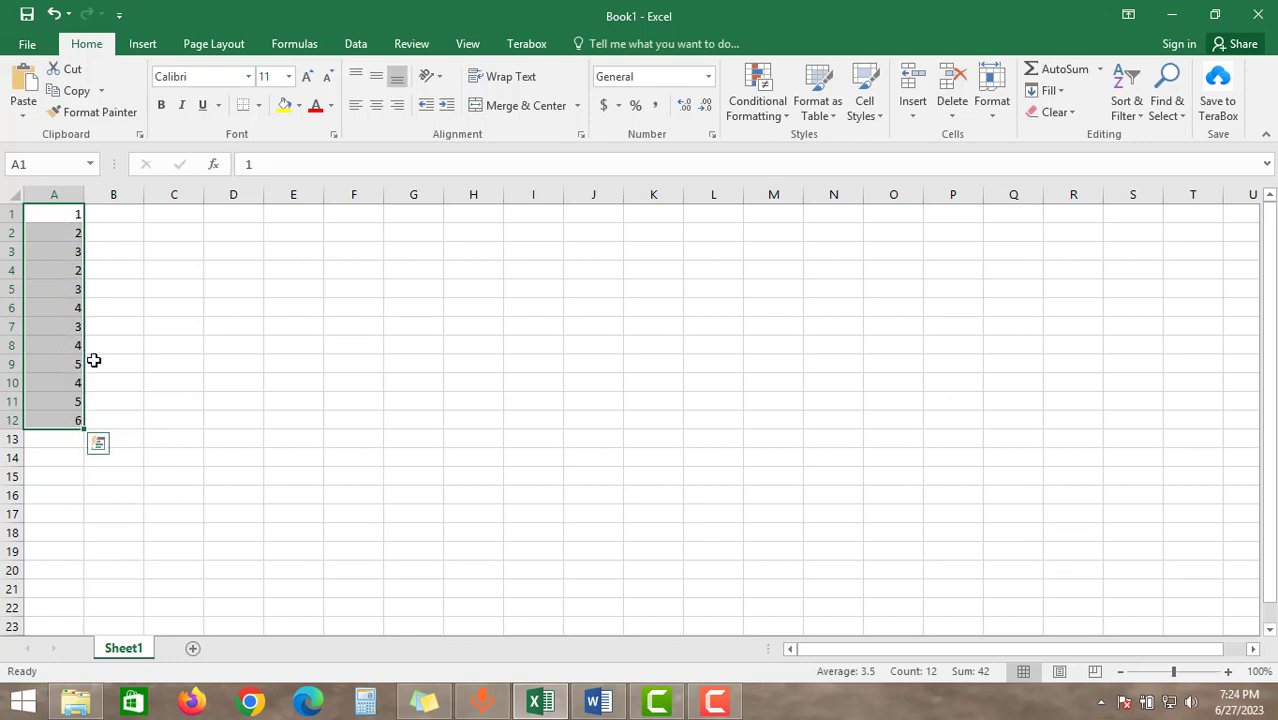
{"action": "key", "text": "ctrl+z"}
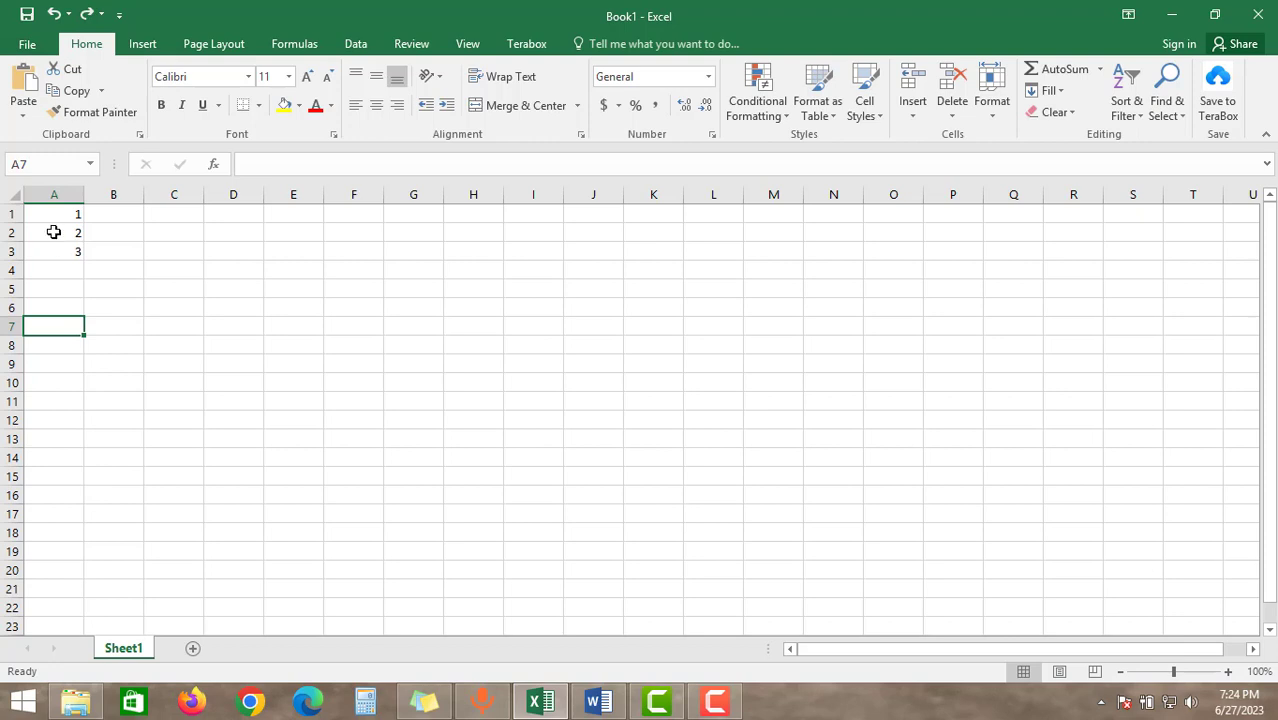
Fill the incrementing formula from cell A2 down to cell A17
{"action": "left_click", "coordinate": [54, 232]}
{"action": "left_click_drag", "start_coordinate": [54, 232], "coordinate": [86, 514]}
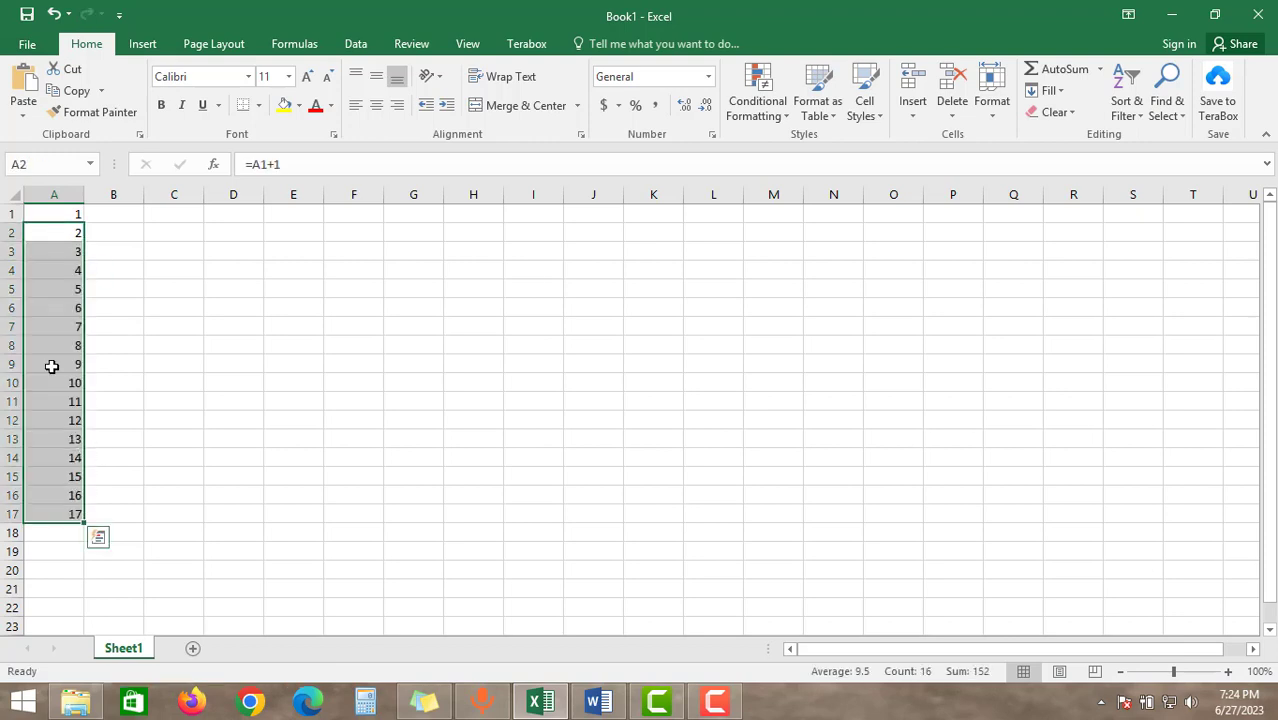
{"action": "left_click", "coordinate": [110, 250]}
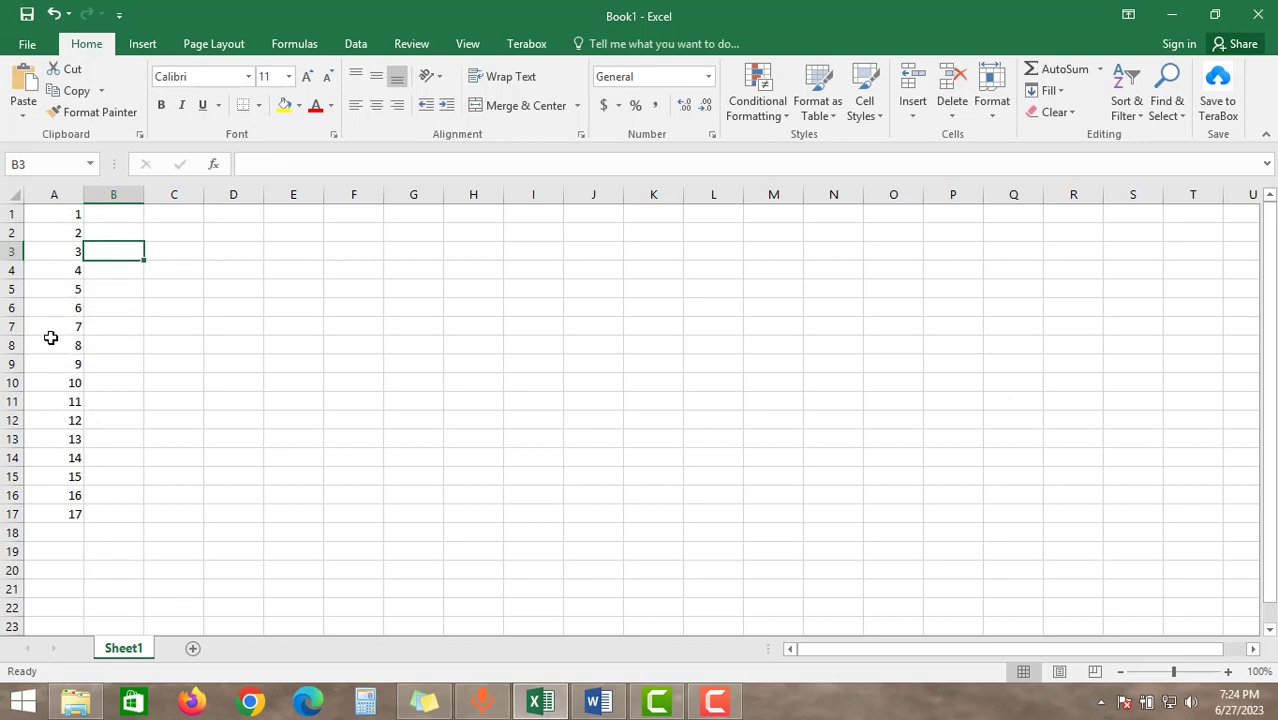
{"action": "key", "text": "Down"}
{"action": "key", "text": "Down"}
{"action": "key", "text": "Down"}
Delete rows 5 to 7 from the numbered sheet
{"action": "left_click", "coordinate": [12, 270]}
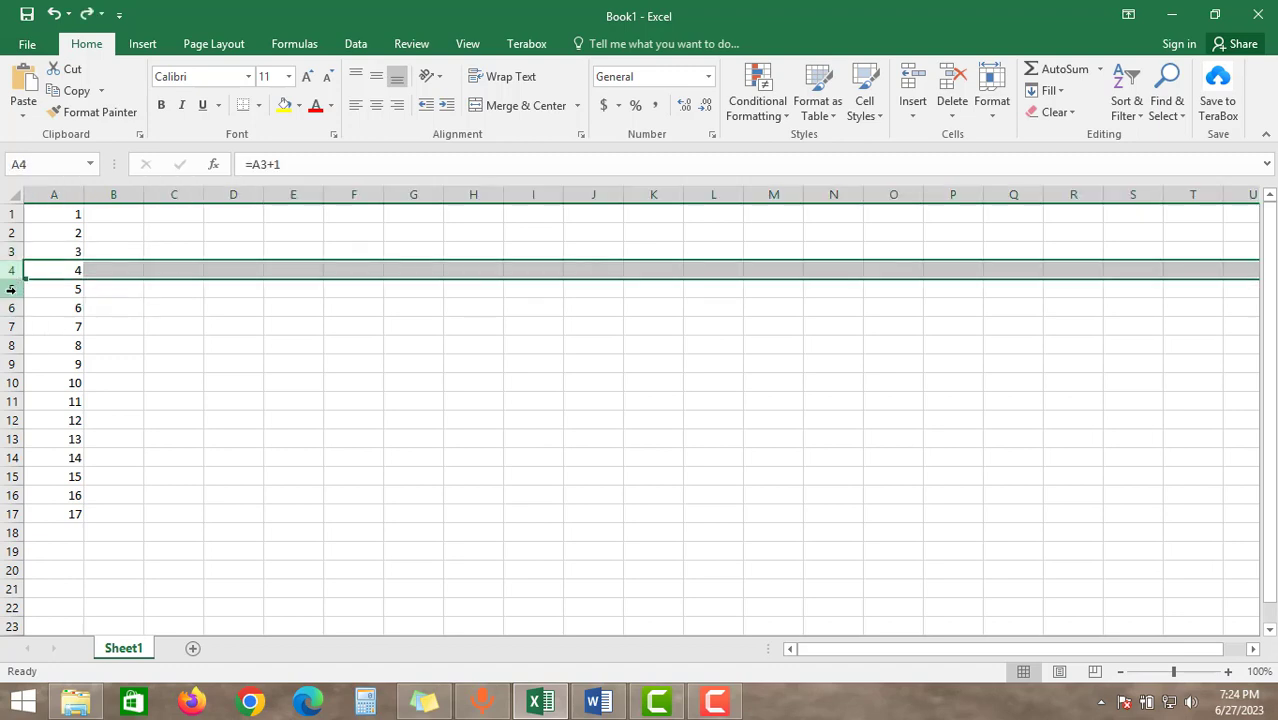
{"action": "left_click_drag", "start_coordinate": [12, 289], "coordinate": [12, 326]}
{"action": "right_click", "coordinate": [16, 308]}
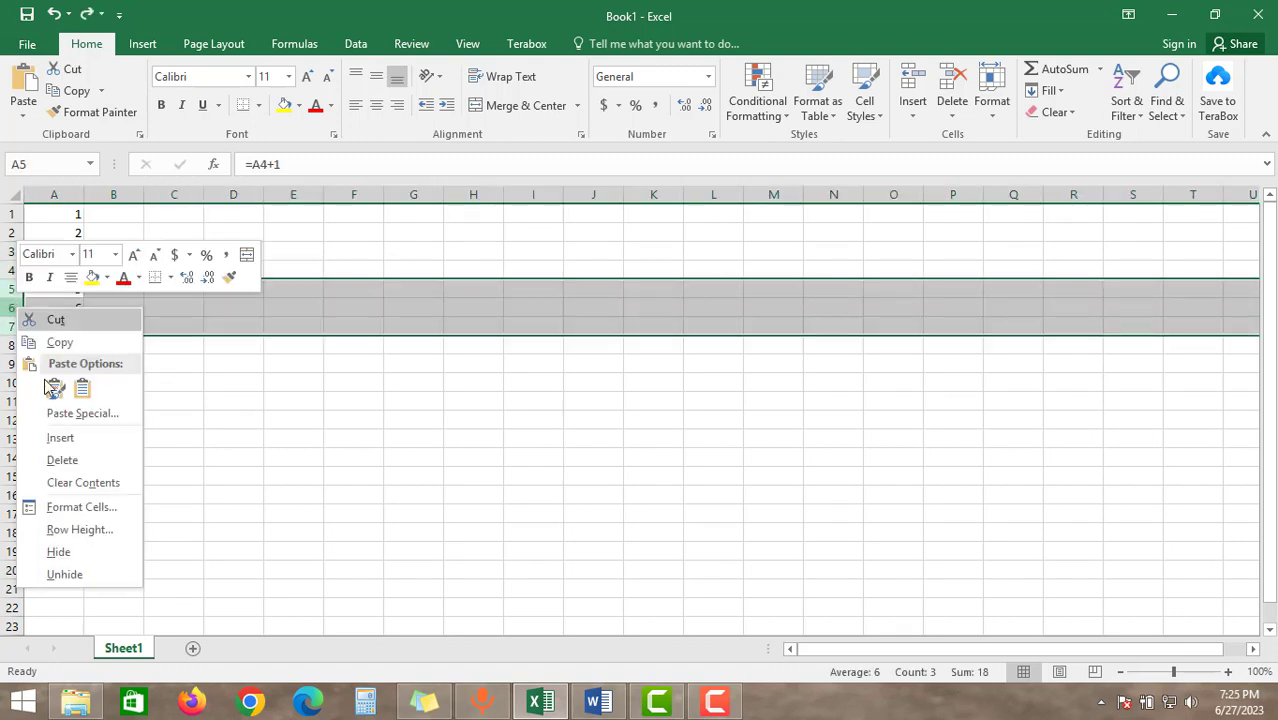
{"action": "left_click", "coordinate": [64, 460]}
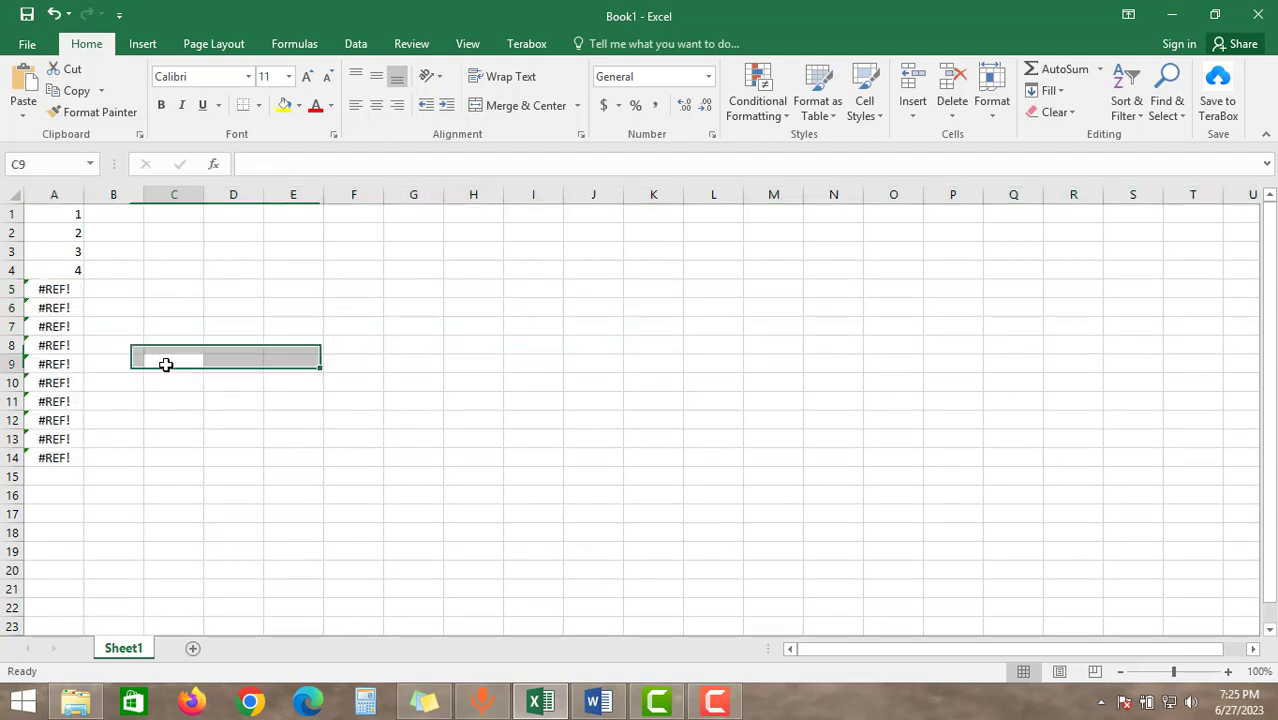
Repair the formula in cell A5 by replacing its broken reference with A4, so that it adds 1 to cell A4
{"action": "left_click", "coordinate": [60, 289]}
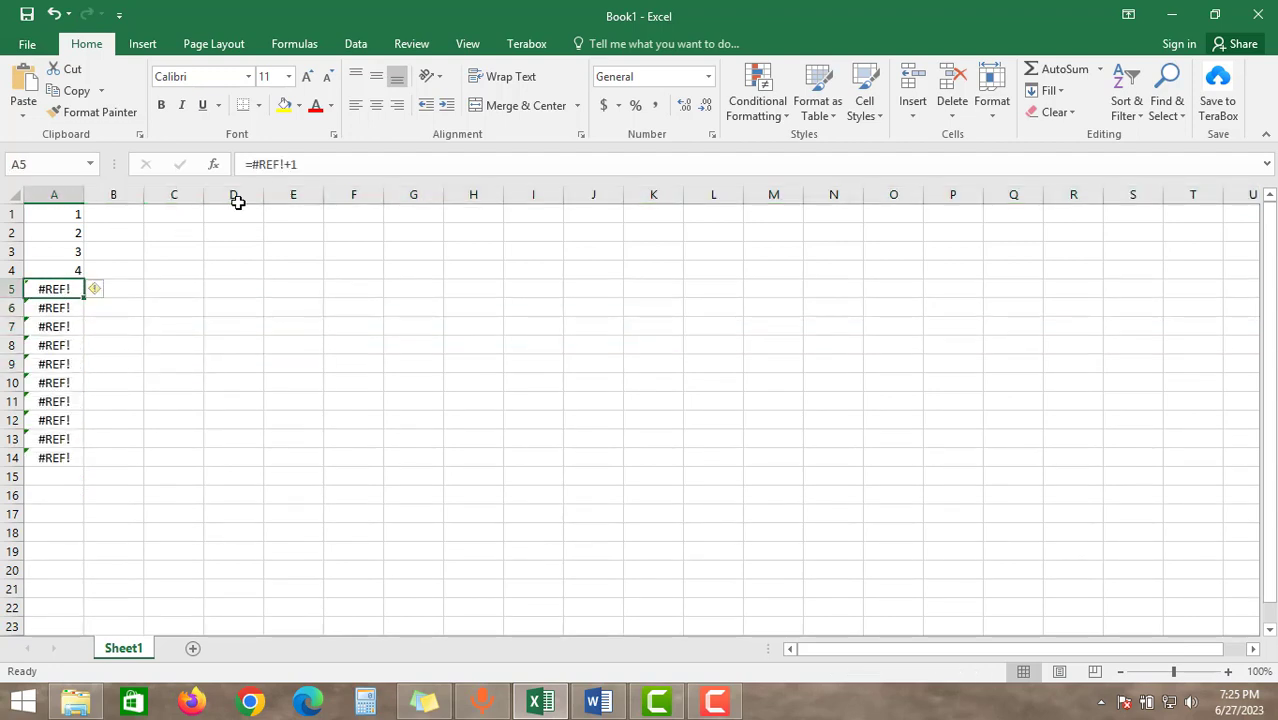
{"action": "left_click", "coordinate": [285, 164]}
{"action": "left_click_drag", "start_coordinate": [281, 164], "coordinate": [254, 164]}
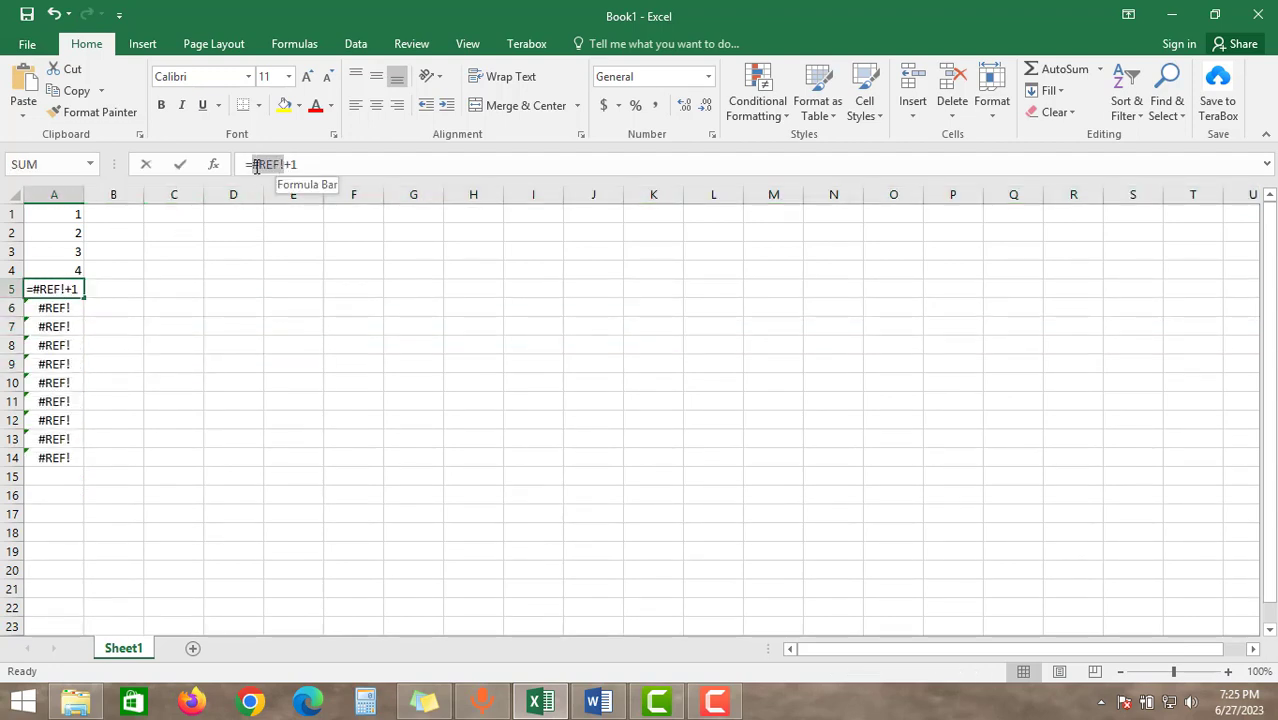
{"action": "key", "text": "BackSpace"}
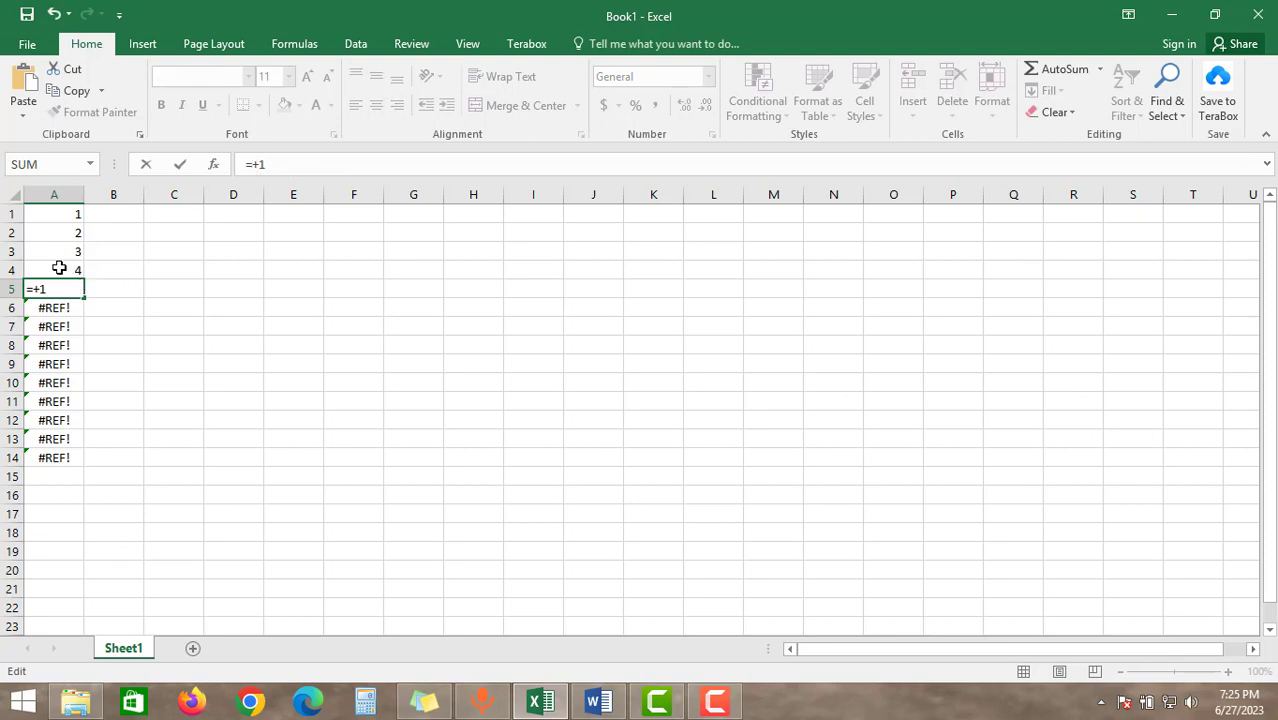
{"action": "left_click", "coordinate": [62, 270]}
{"action": "key", "text": "Return"}
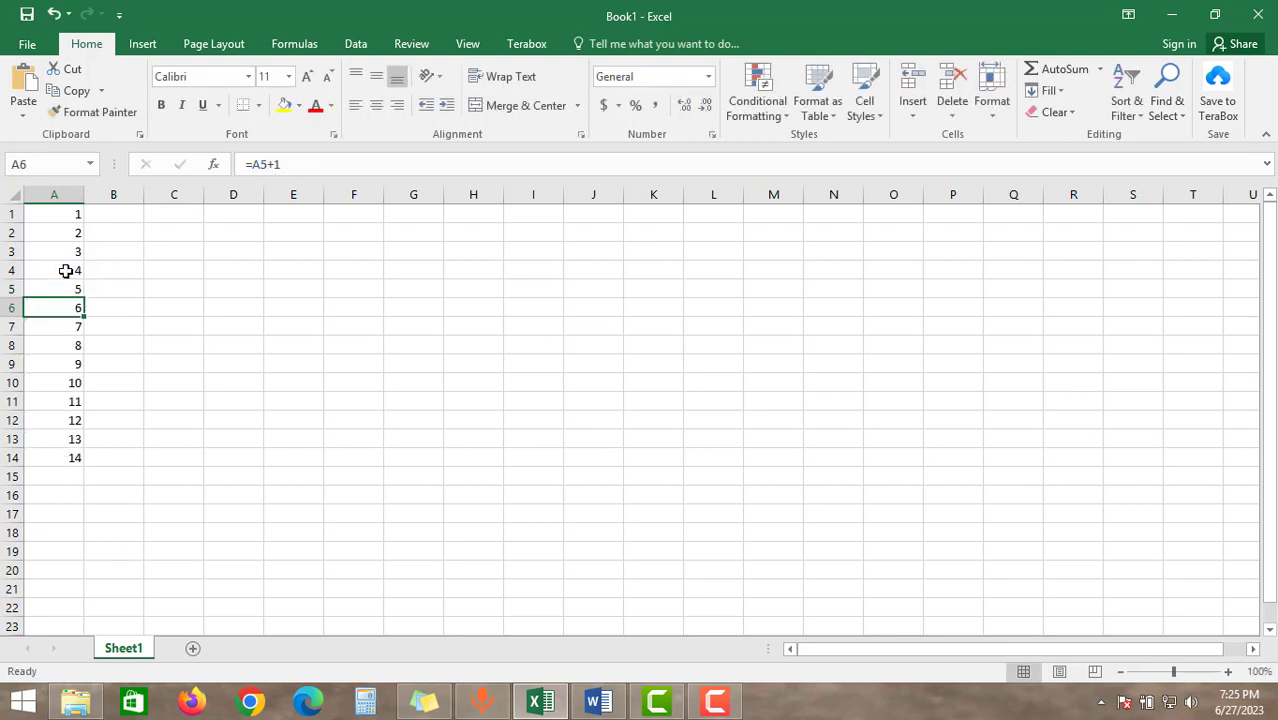
{"action": "left_click", "coordinate": [115, 288]}
{"action": "key", "text": "Down"}
{"action": "key", "text": "Down"}
{"action": "key", "text": "Down"}
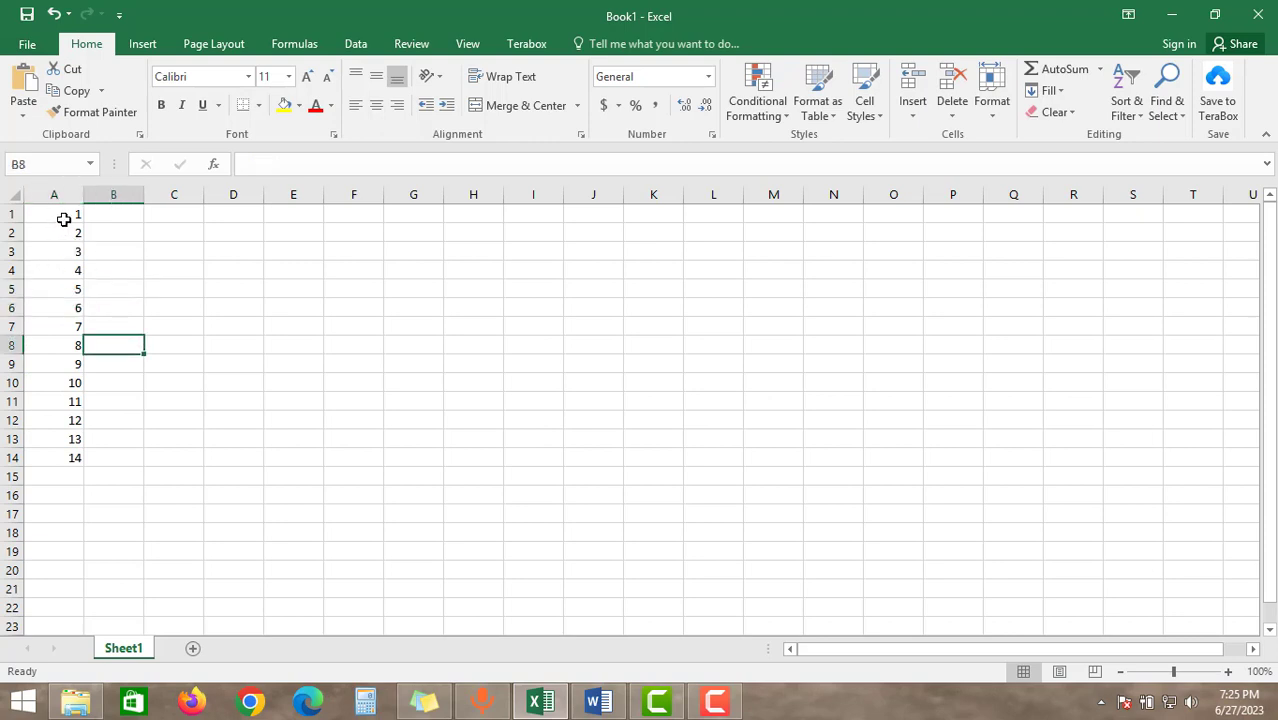
{"action": "left_click_drag", "start_coordinate": [63, 215], "coordinate": [63, 453]}
{"action": "left_click", "coordinate": [117, 305]}
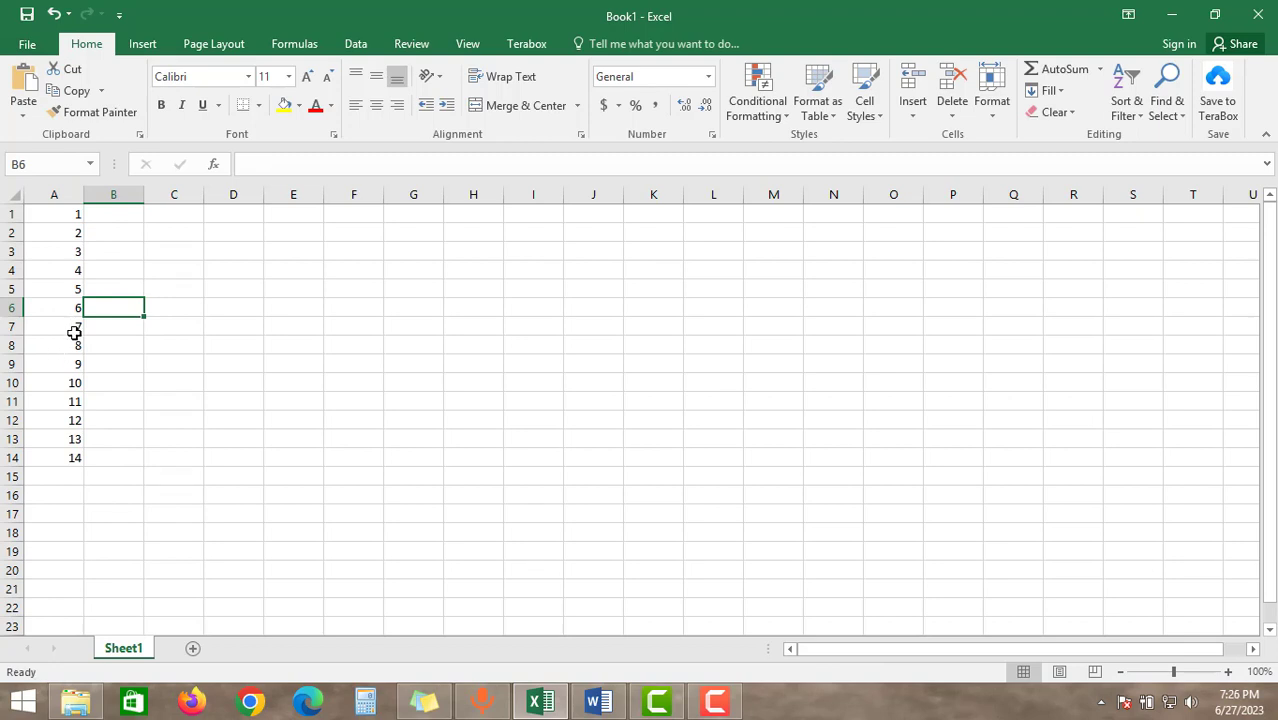
Clear the contents of column A and enter the formula =ROW() in cell A1
{"action": "left_click", "coordinate": [63, 194]}
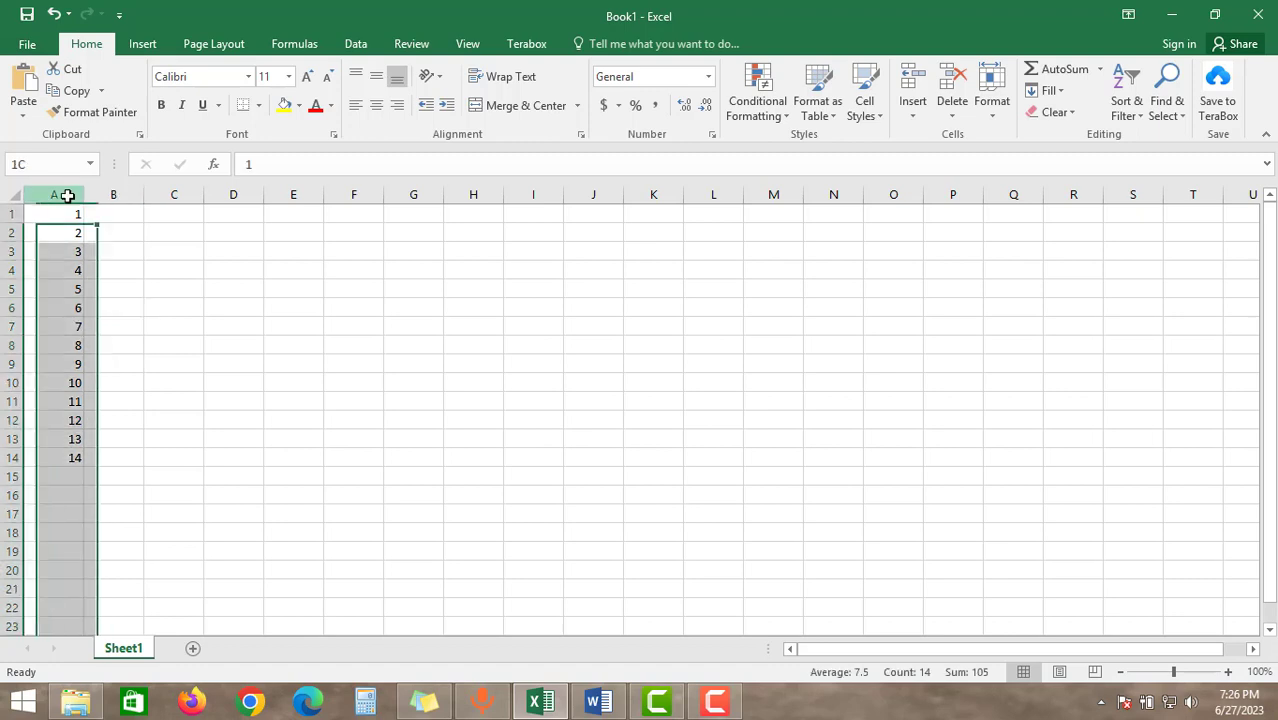
{"action": "key", "text": "Delete"}
{"action": "left_click", "coordinate": [60, 217]}
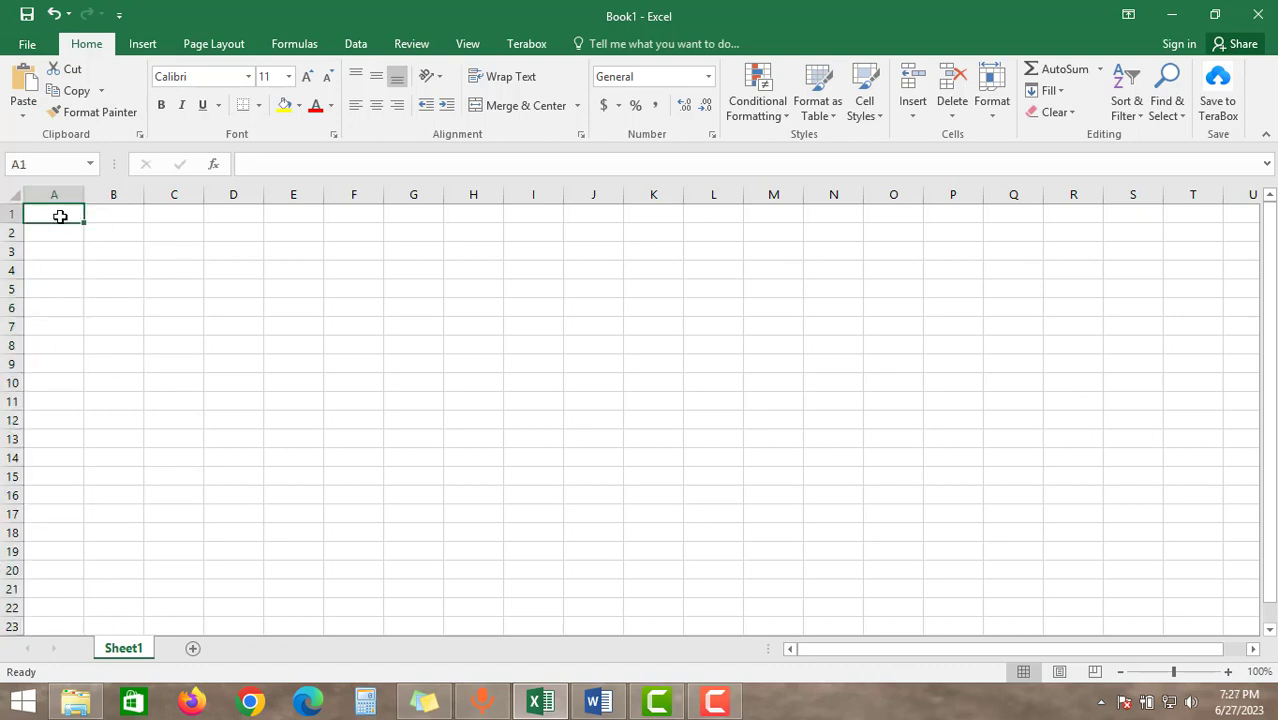
{"action": "type", "text": "="}
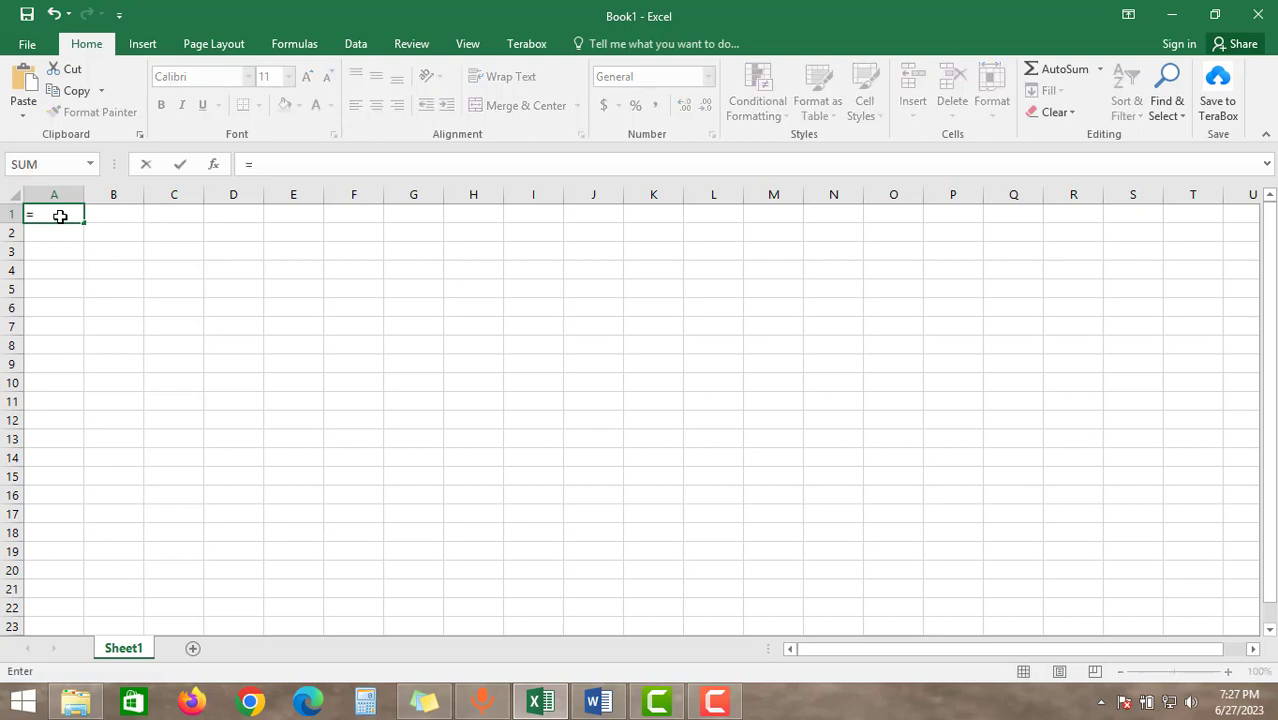
{"action": "type", "text": "ROW"}
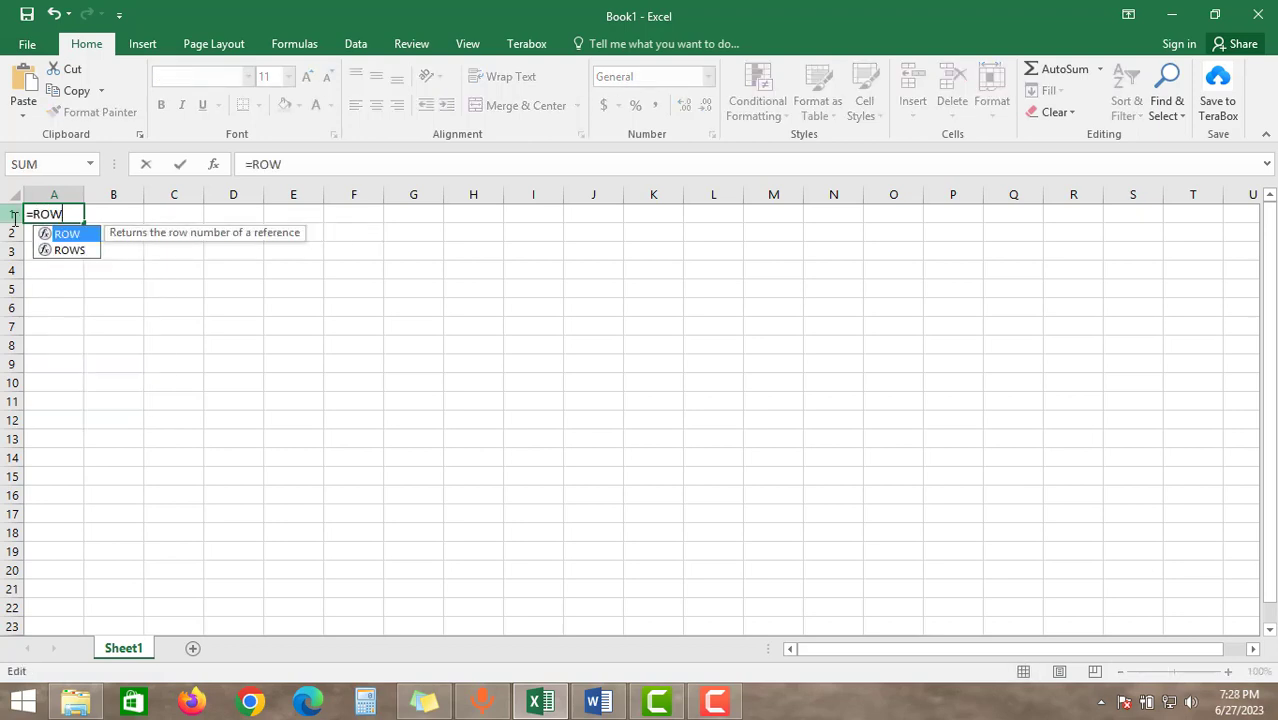
{"action": "type", "text": "()"}
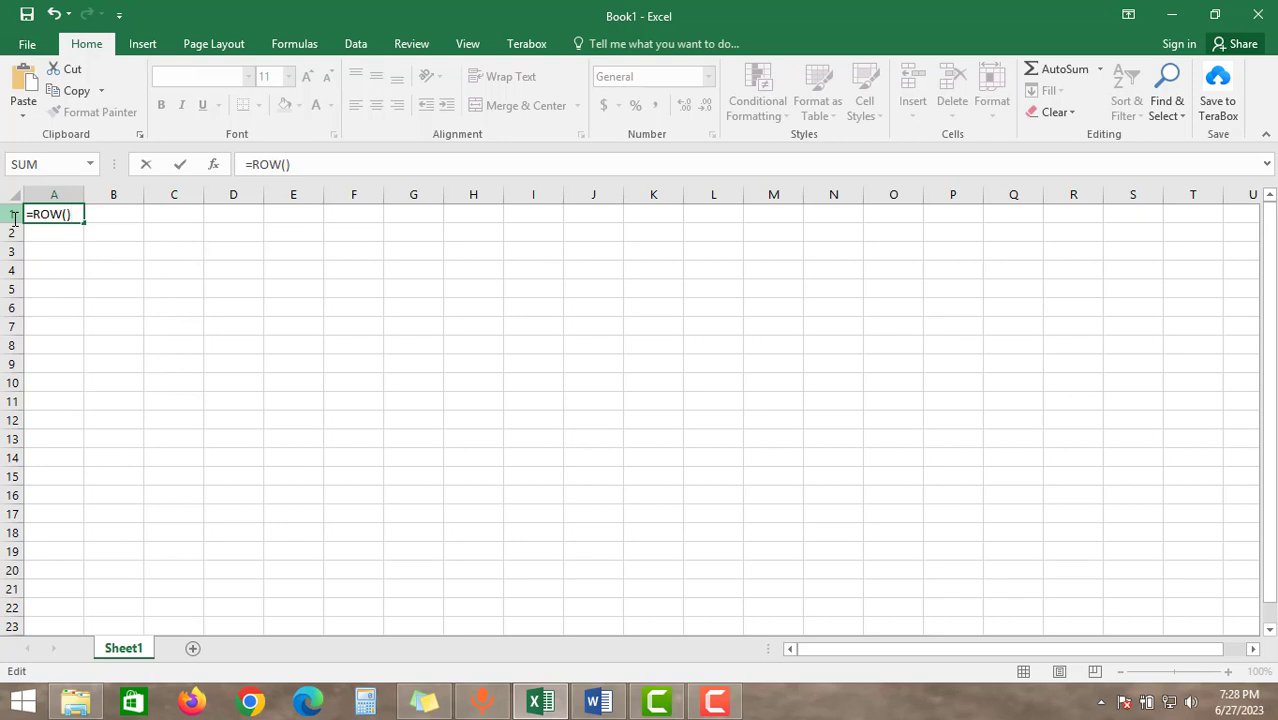
{"action": "key", "text": "Return"}
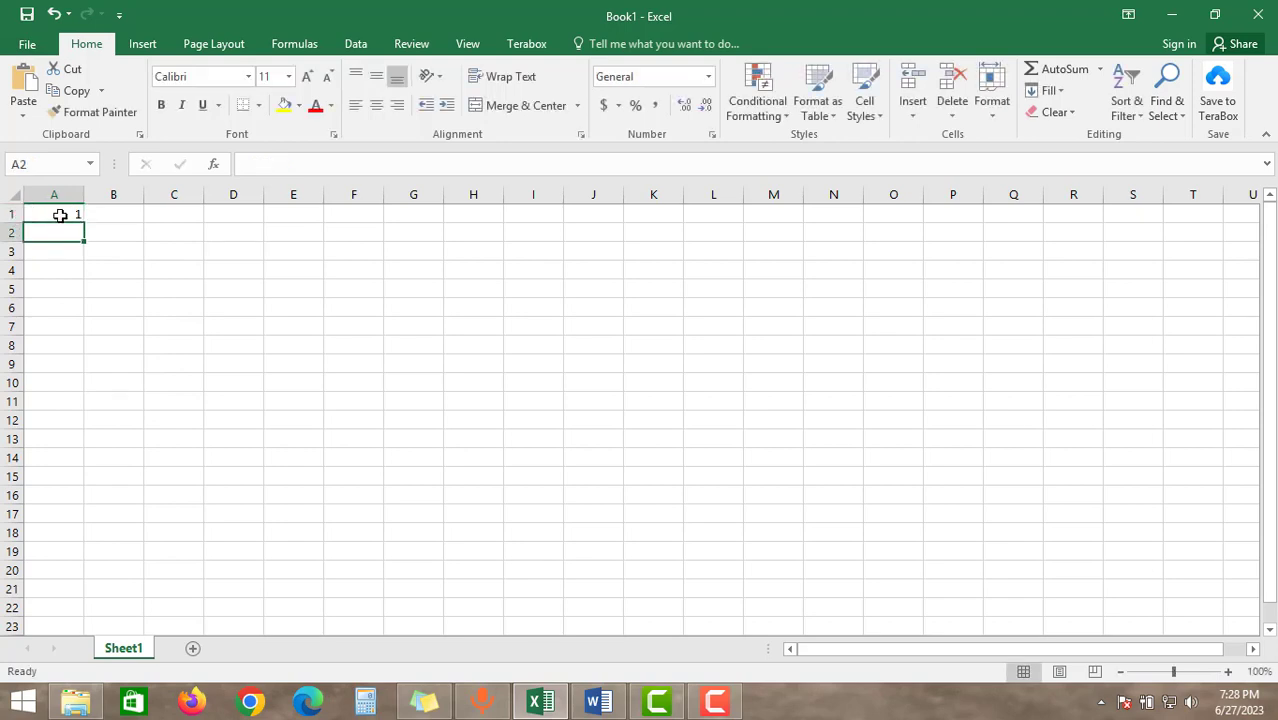
Fill the ROW formula from cell A1 down to cell A17
{"action": "left_click", "coordinate": [58, 212]}
{"action": "left_click_drag", "start_coordinate": [82, 221], "coordinate": [86, 520]}
{"action": "left_click", "coordinate": [113, 362]}
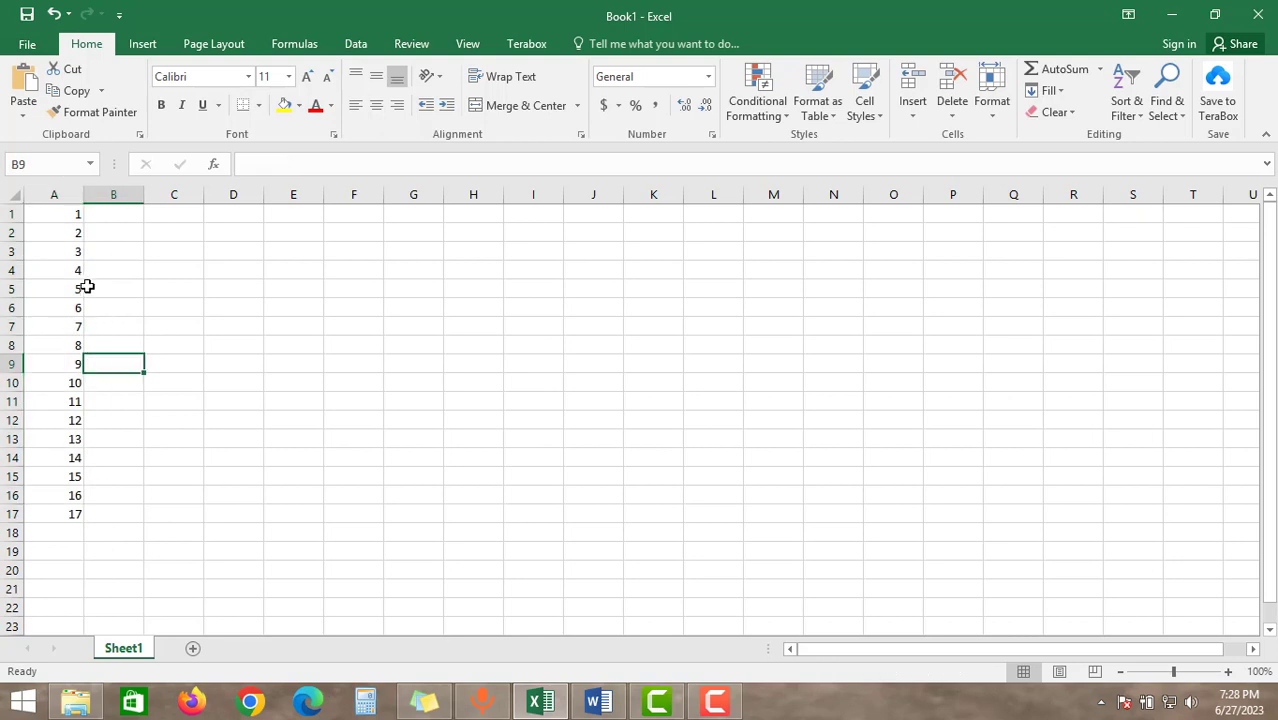
{"action": "left_click", "coordinate": [67, 218]}
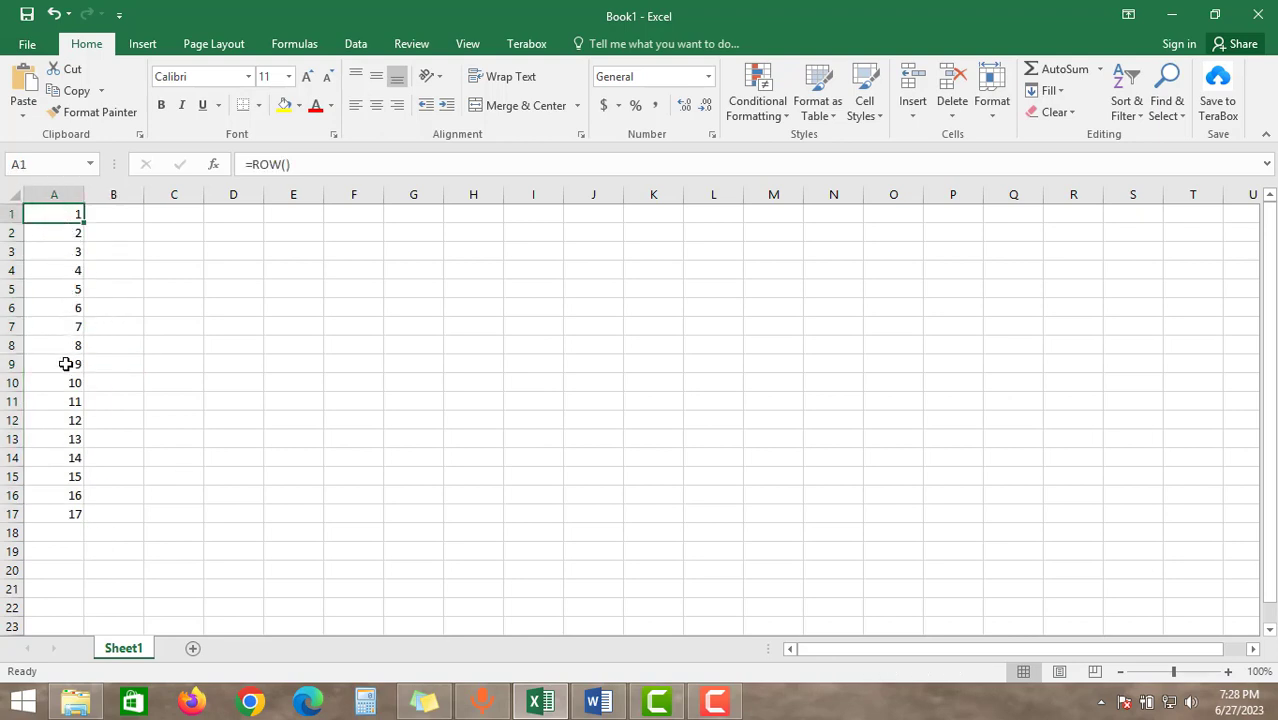
Delete rows 5 to 7 from the ROW-numbered list and select the remaining numbers in A1:A14
{"action": "left_click", "coordinate": [12, 289]}
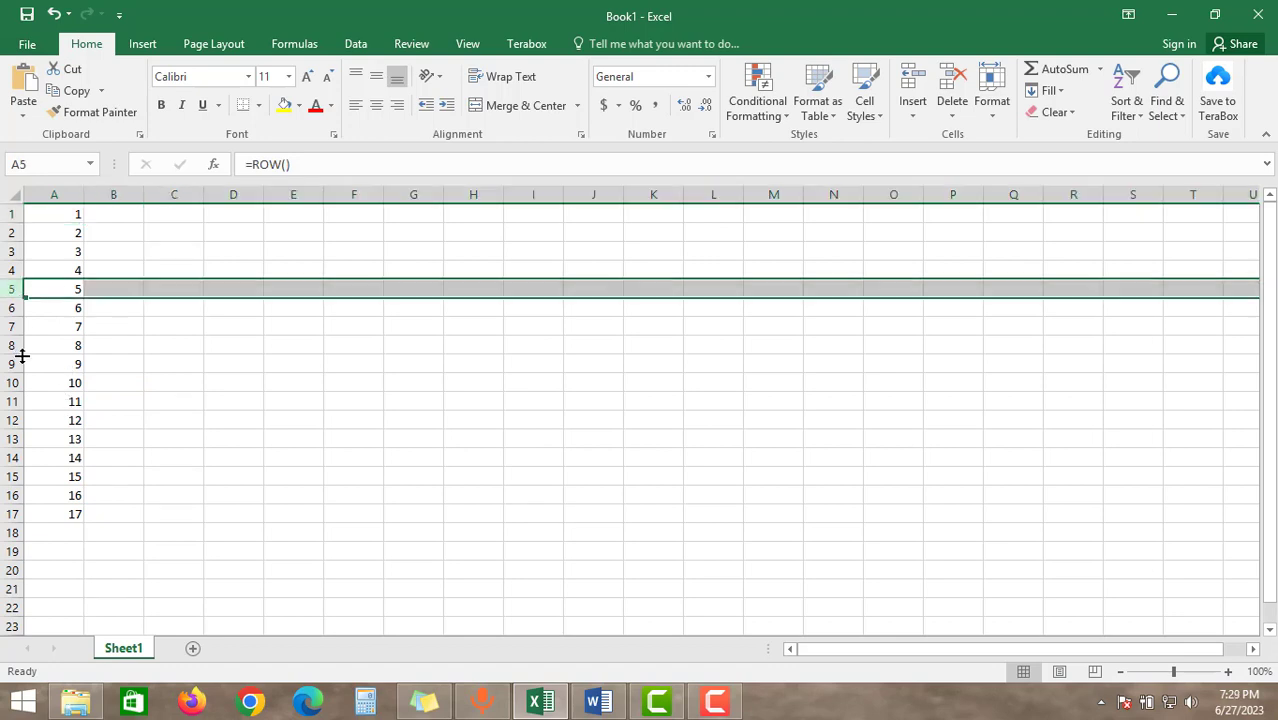
{"action": "left_click", "coordinate": [12, 326], "text": "shift"}
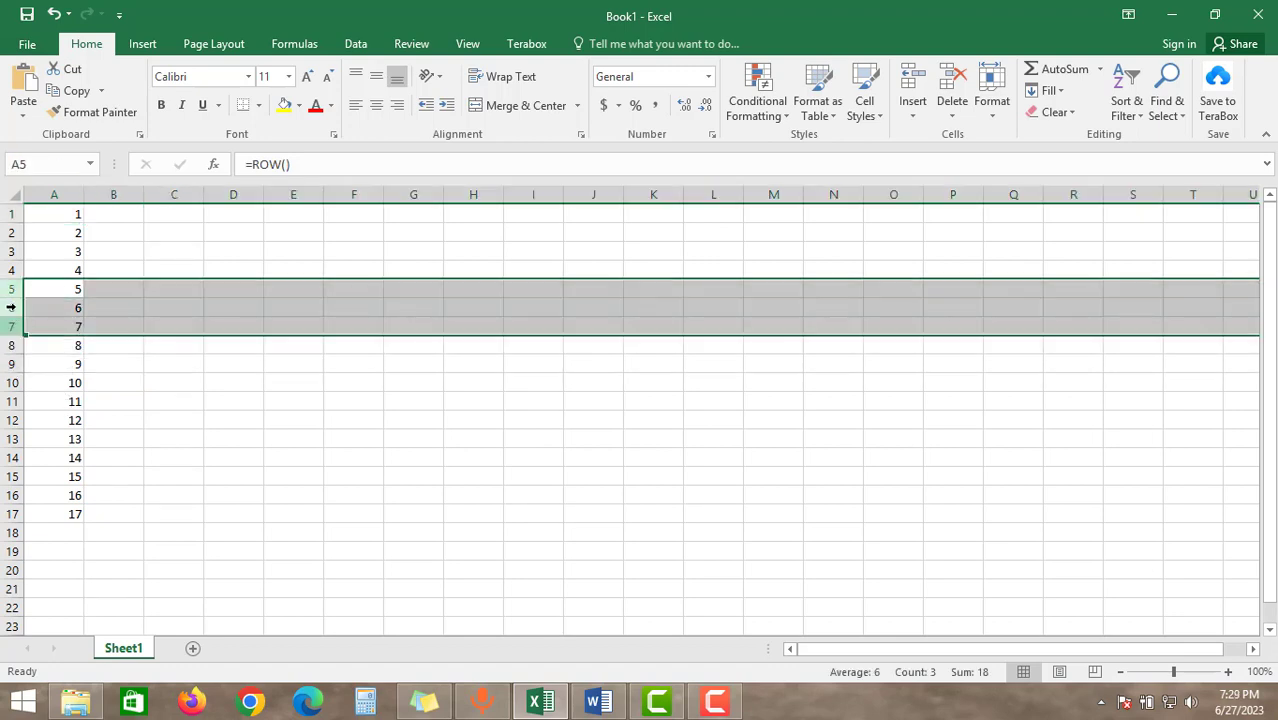
{"action": "key", "text": "ctrl+minus"}
{"action": "left_click_drag", "start_coordinate": [60, 214], "coordinate": [70, 457]}
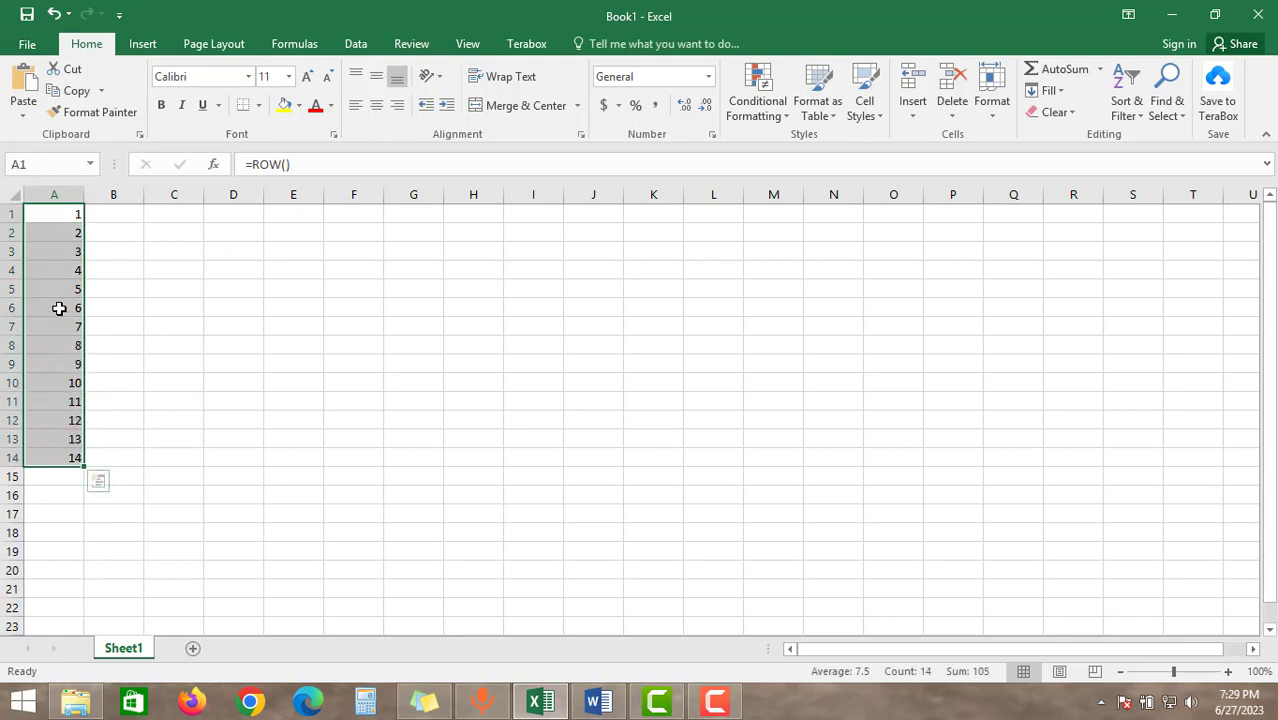
{"action": "left_click", "coordinate": [70, 215]}
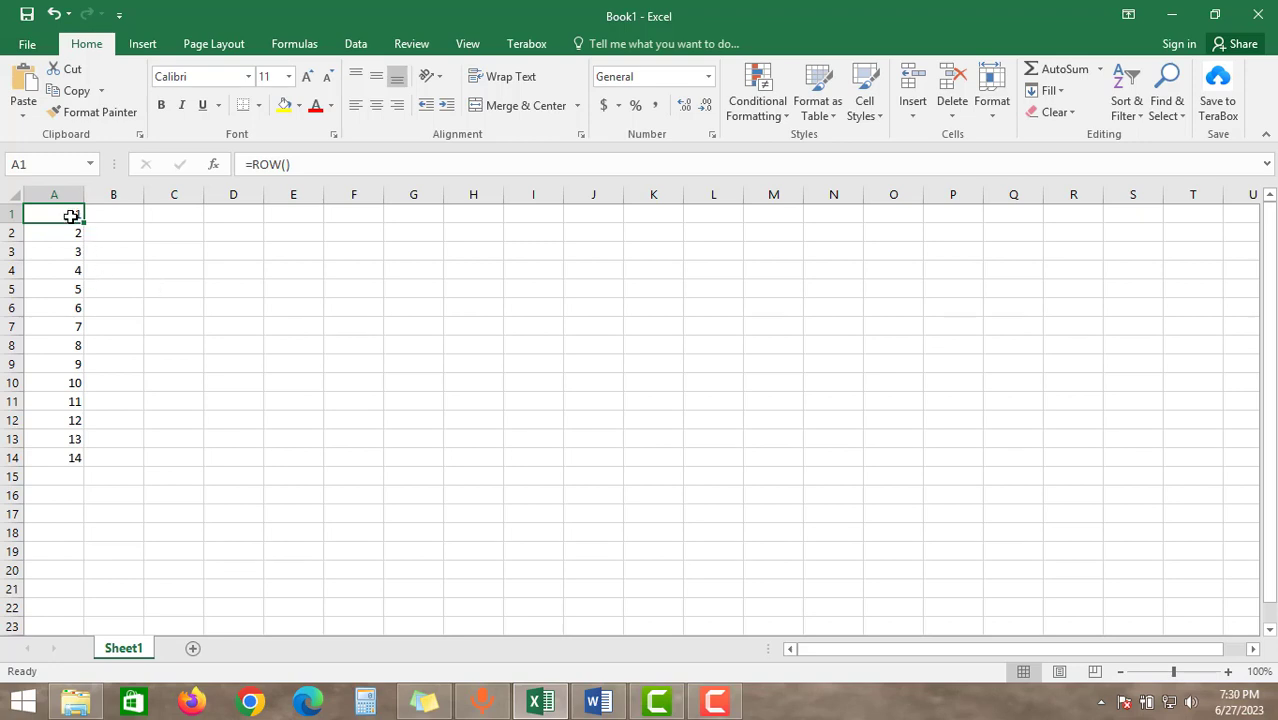
{"action": "left_click", "coordinate": [120, 266]}
{"action": "left_click", "coordinate": [67, 216]}
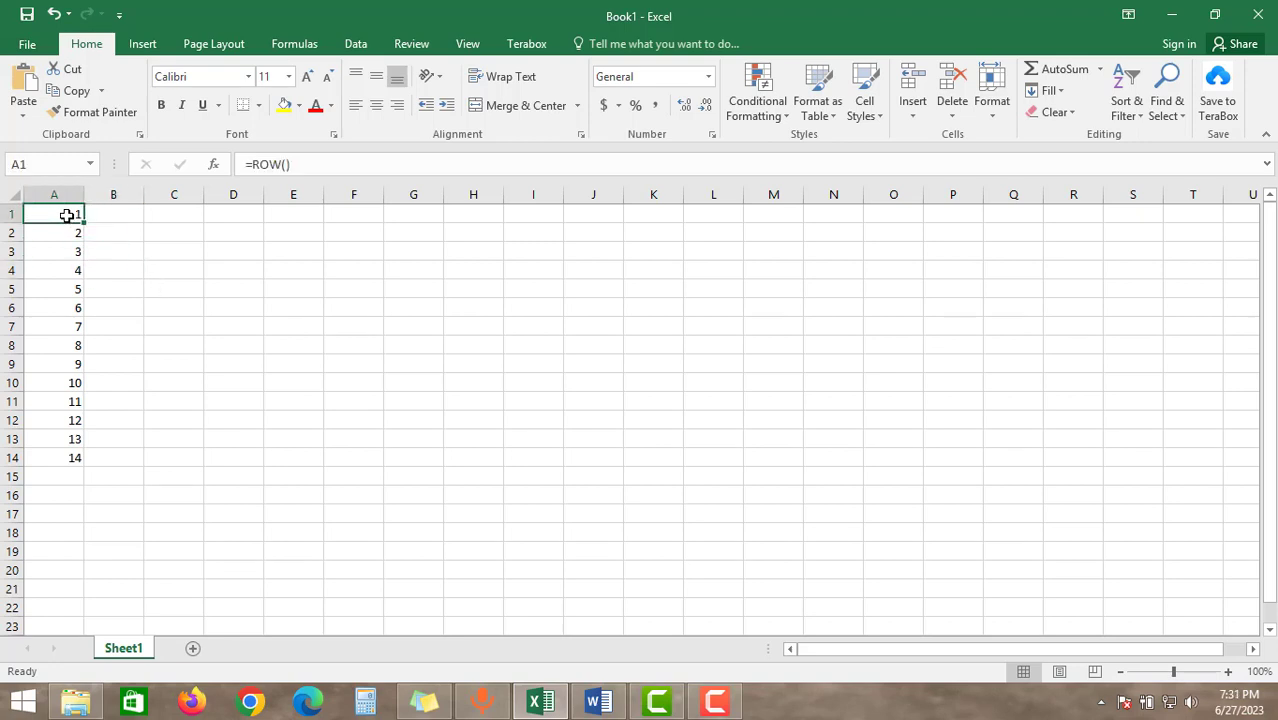